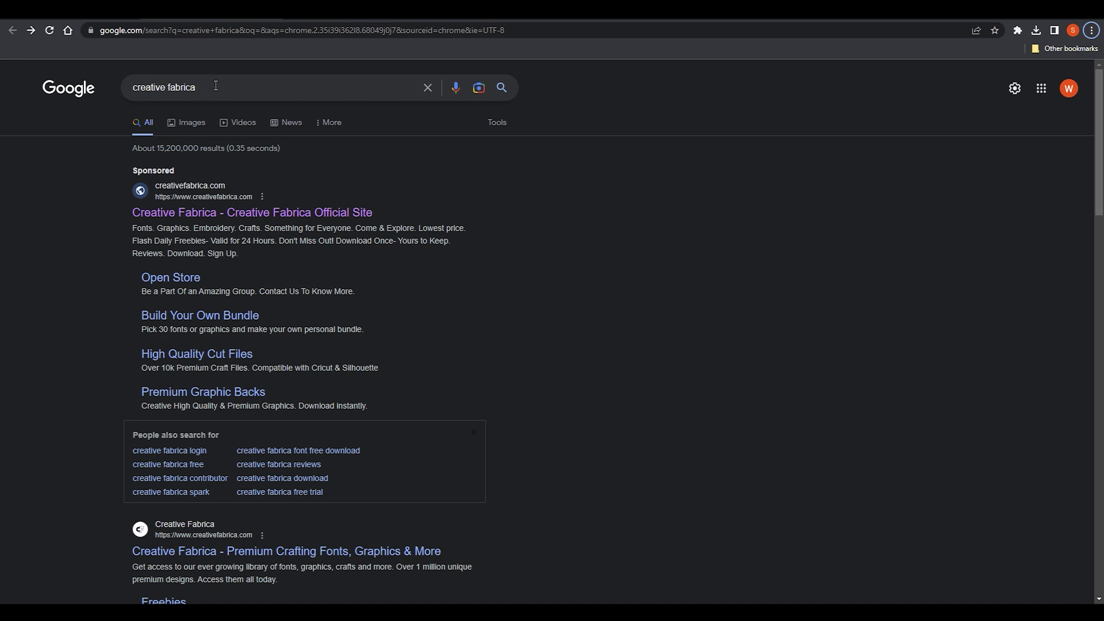
Select the 'creative fabrica' query in the Google search box
drag(216, 86, 116, 94)
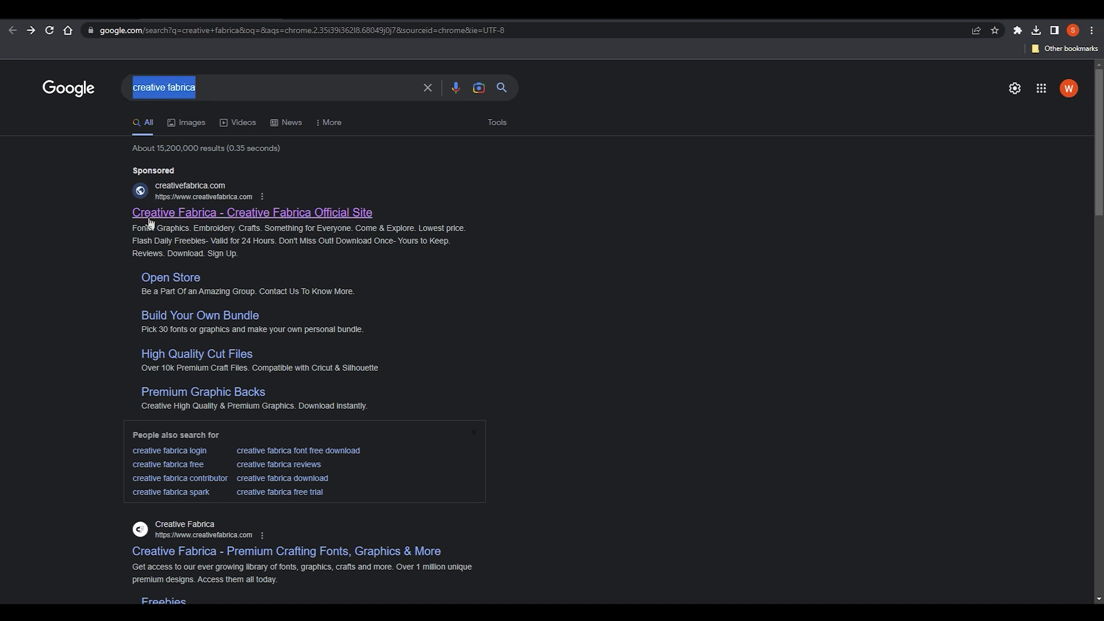
Open the Creative Fabrica official site from the results and look over its home page
click(196, 219)
click(197, 220)
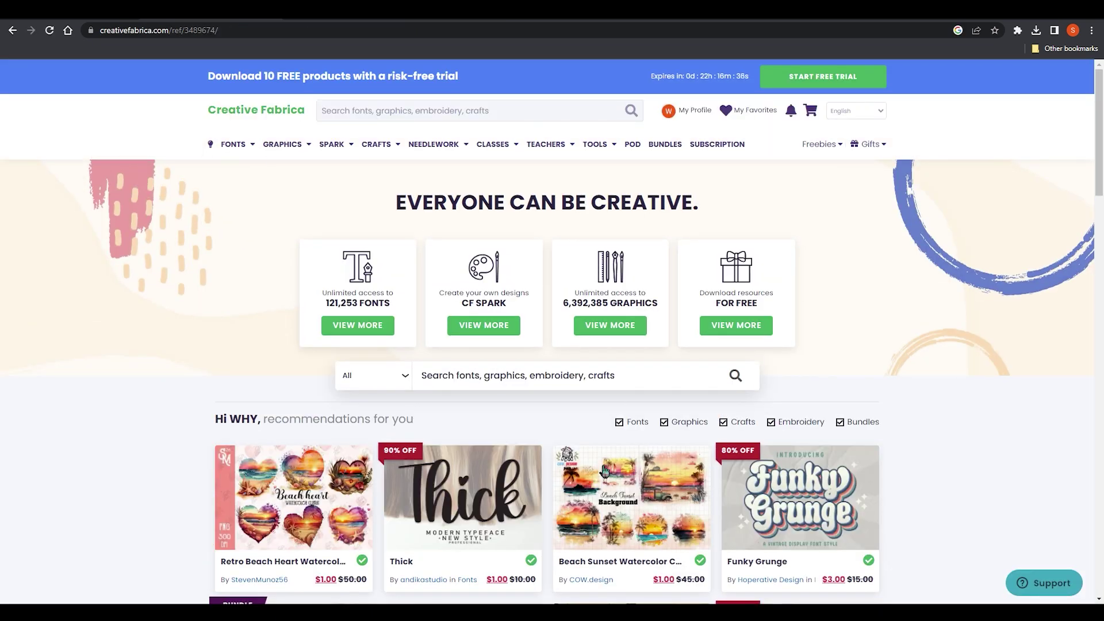
scroll(1003, 261, down, 4)
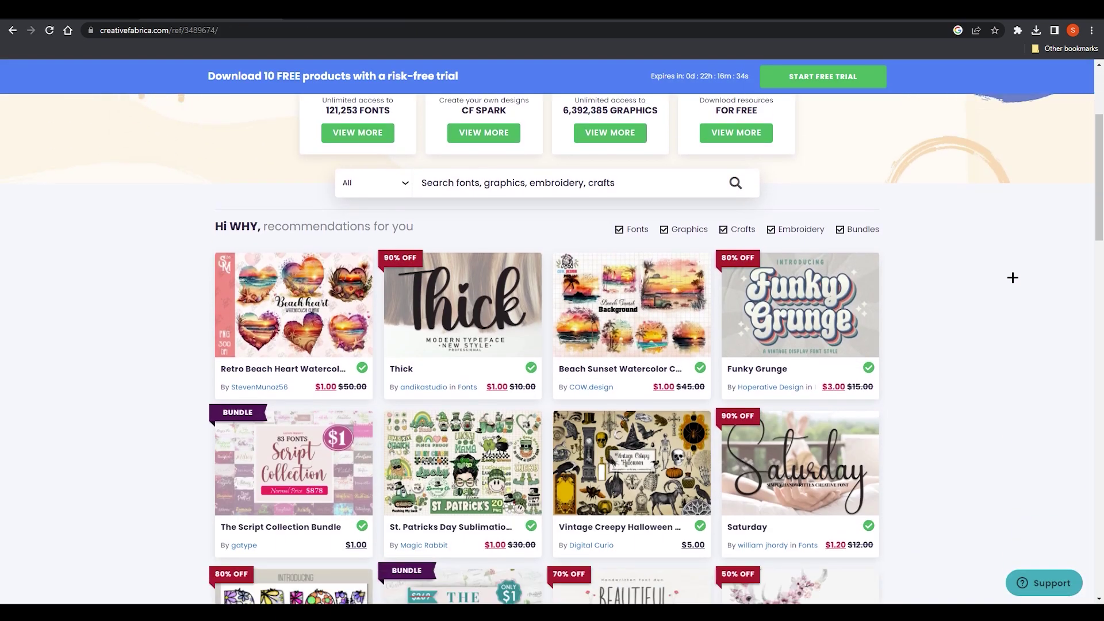
scroll(1016, 331, up, 2)
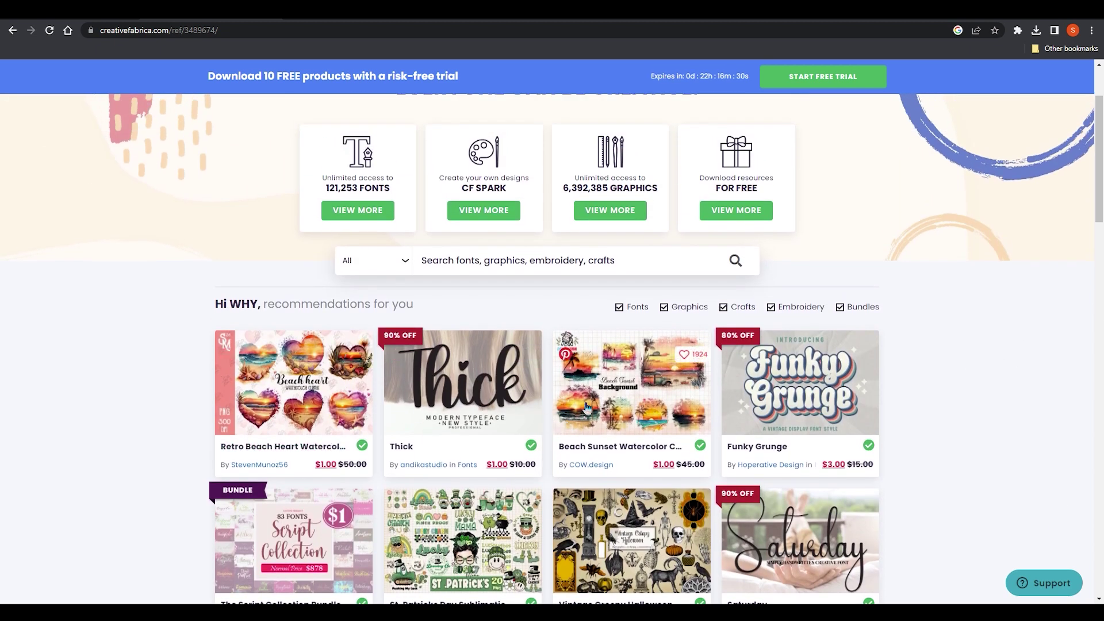
scroll(518, 502, up, 3)
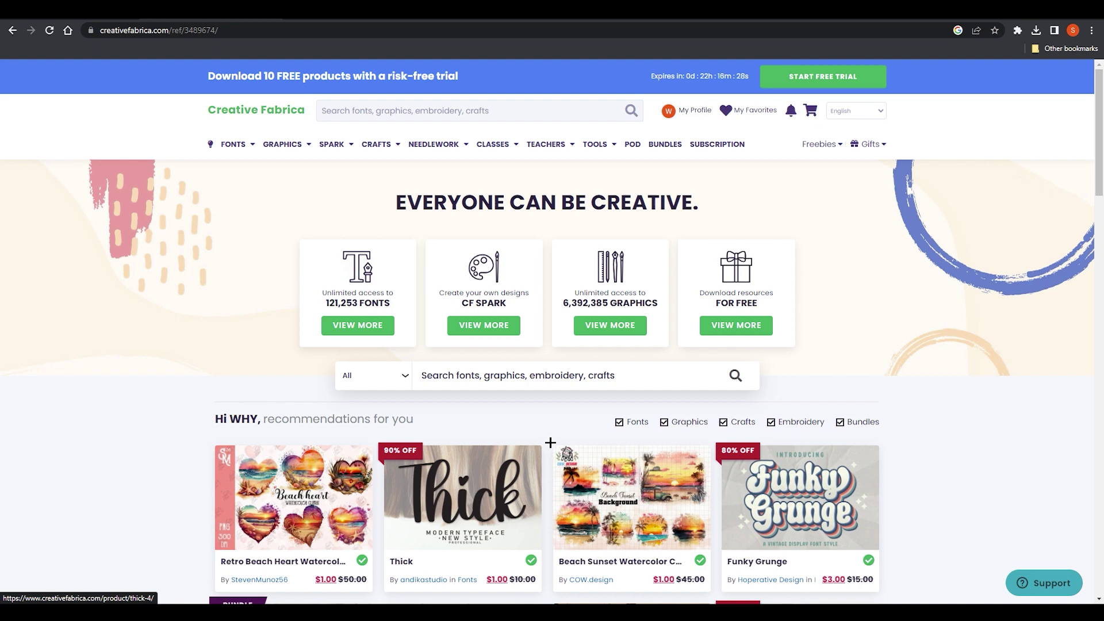
Review the subscription plans, highlighting the All Access plan at $29 per month
click(484, 87)
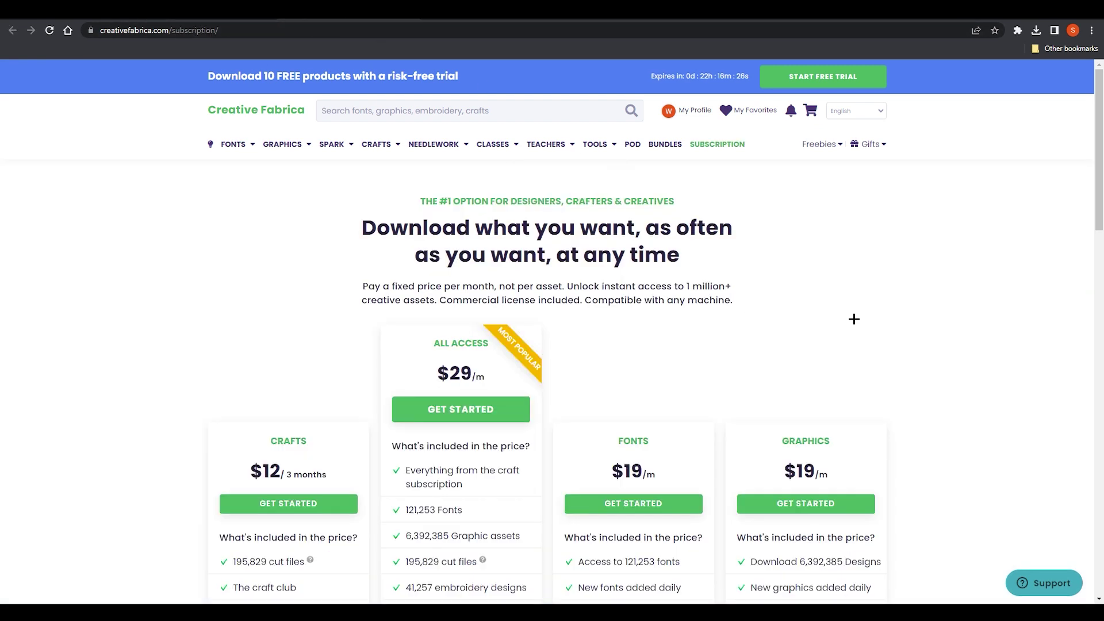
scroll(862, 319, down, 2)
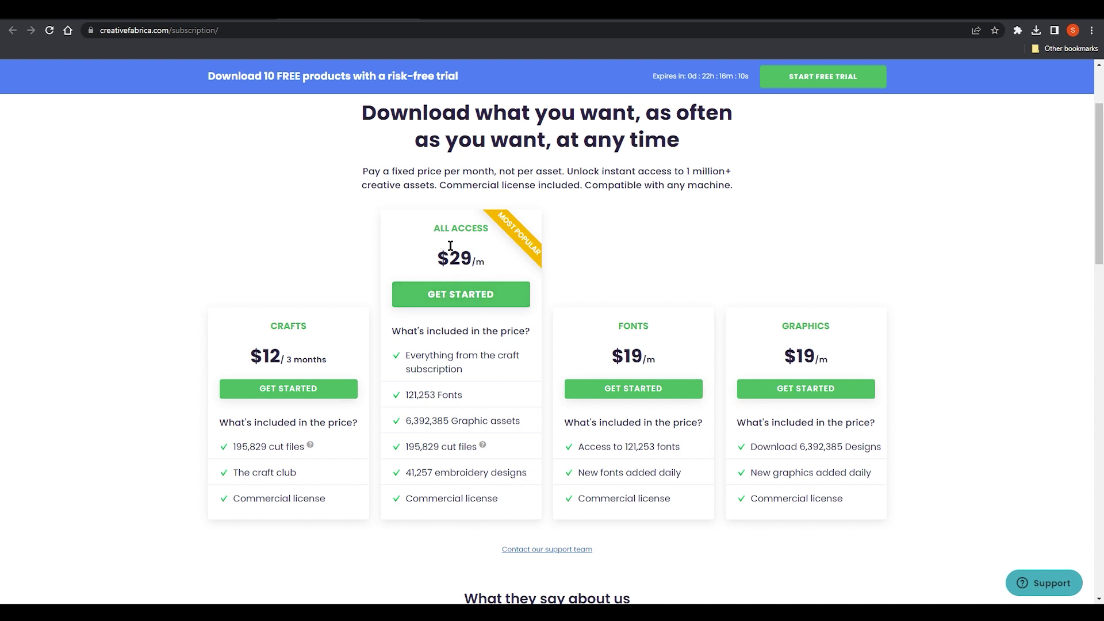
drag(437, 228, 618, 325)
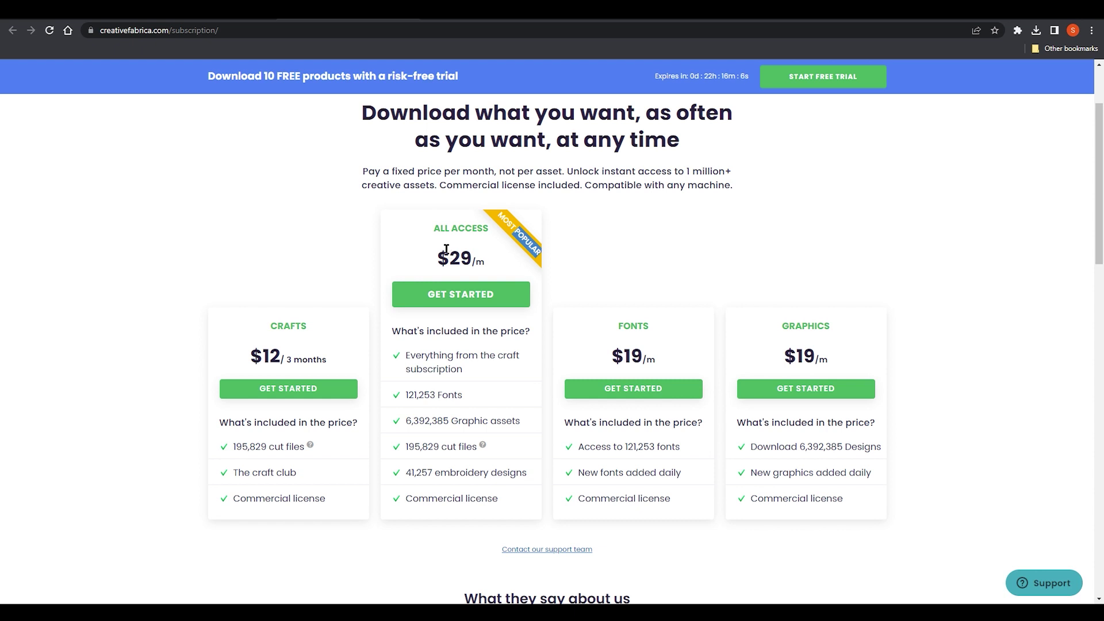
drag(448, 253, 477, 266)
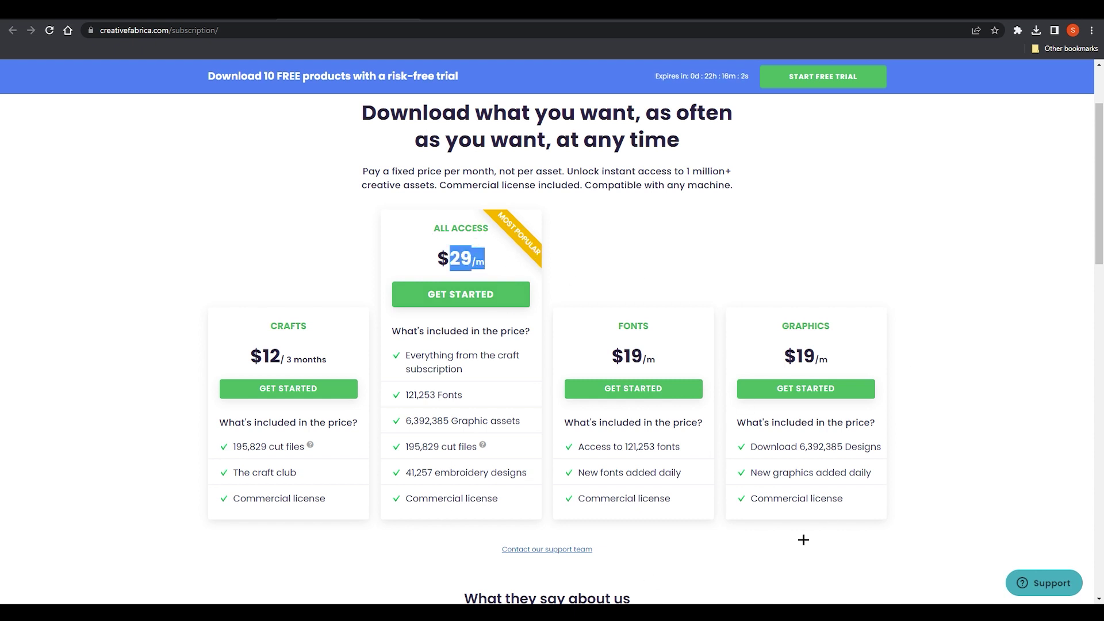
click(950, 410)
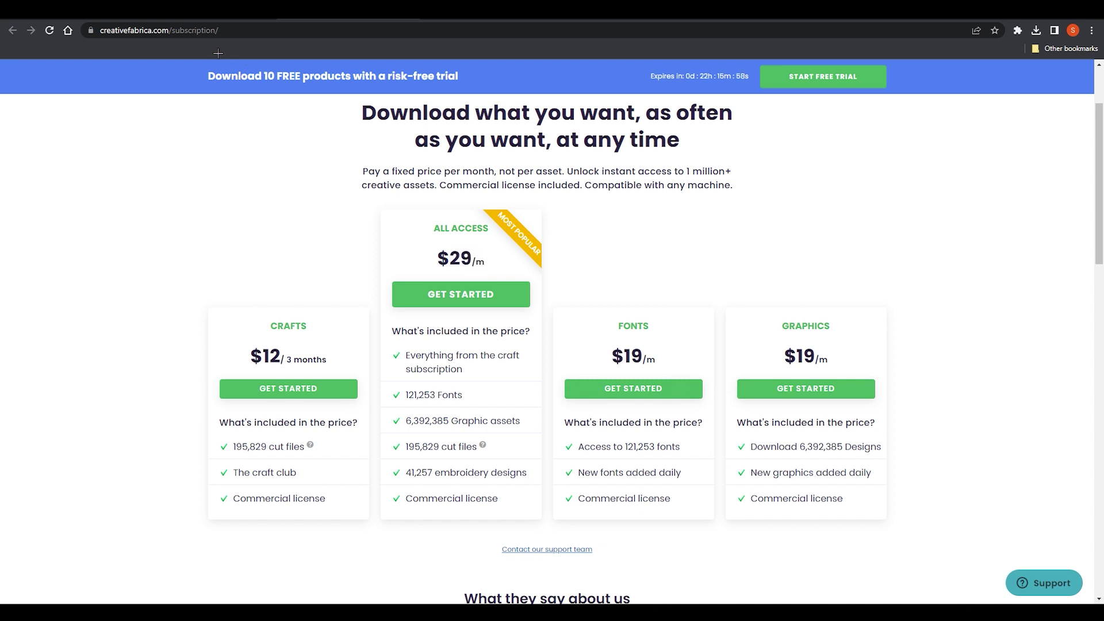
Back on the Creative Fabrica home page, begin a site-wide search in the top search box
key(ctrl+Tab)
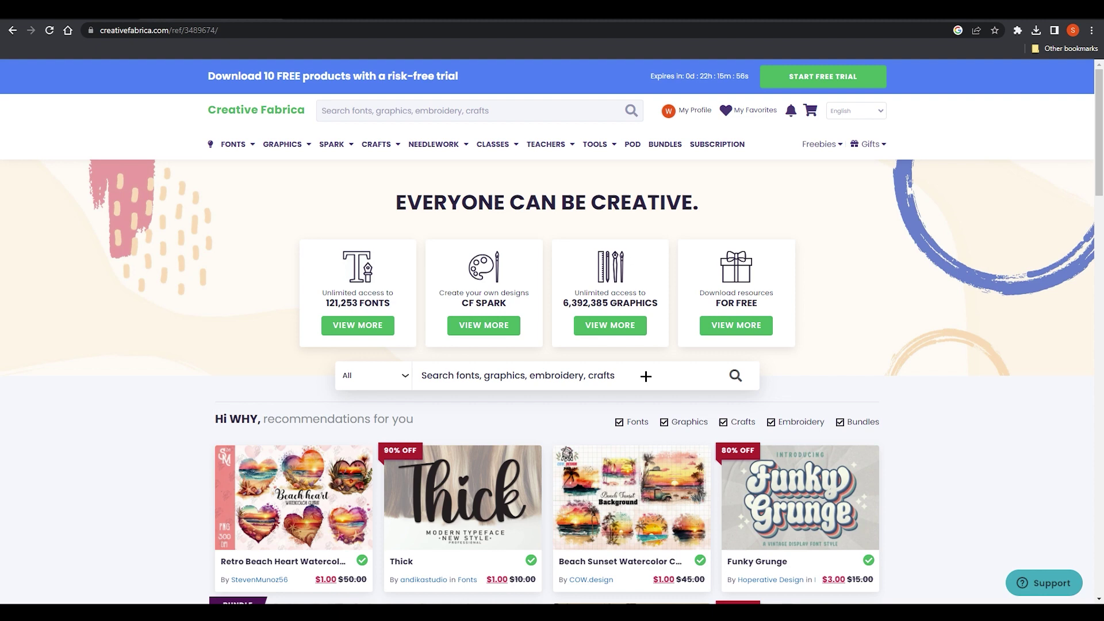
scroll(811, 407, down, 3)
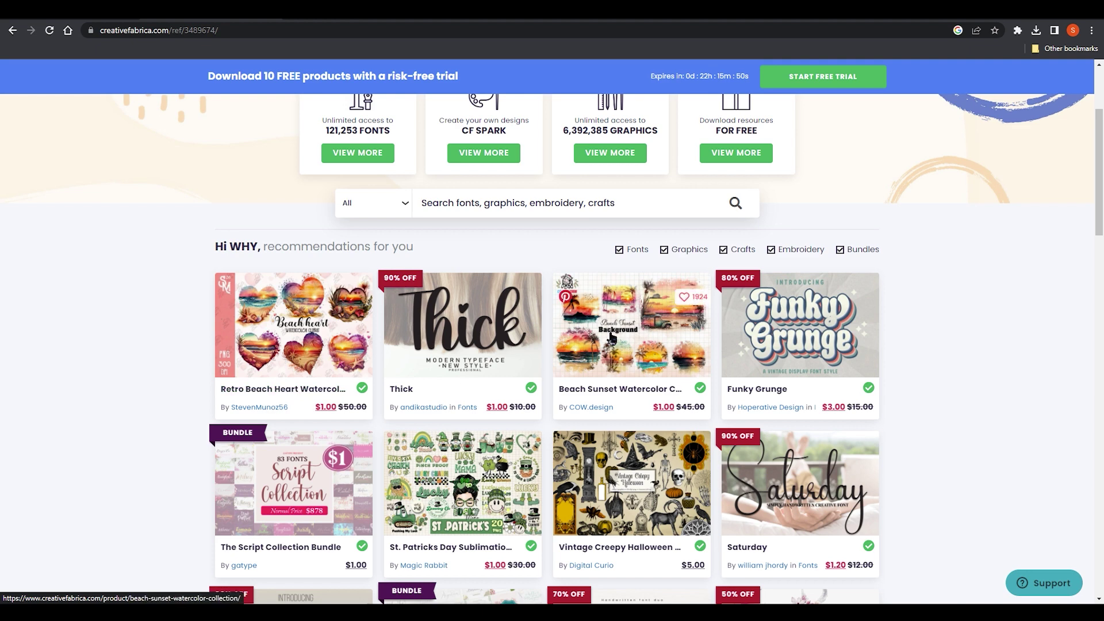
scroll(463, 391, up, 3)
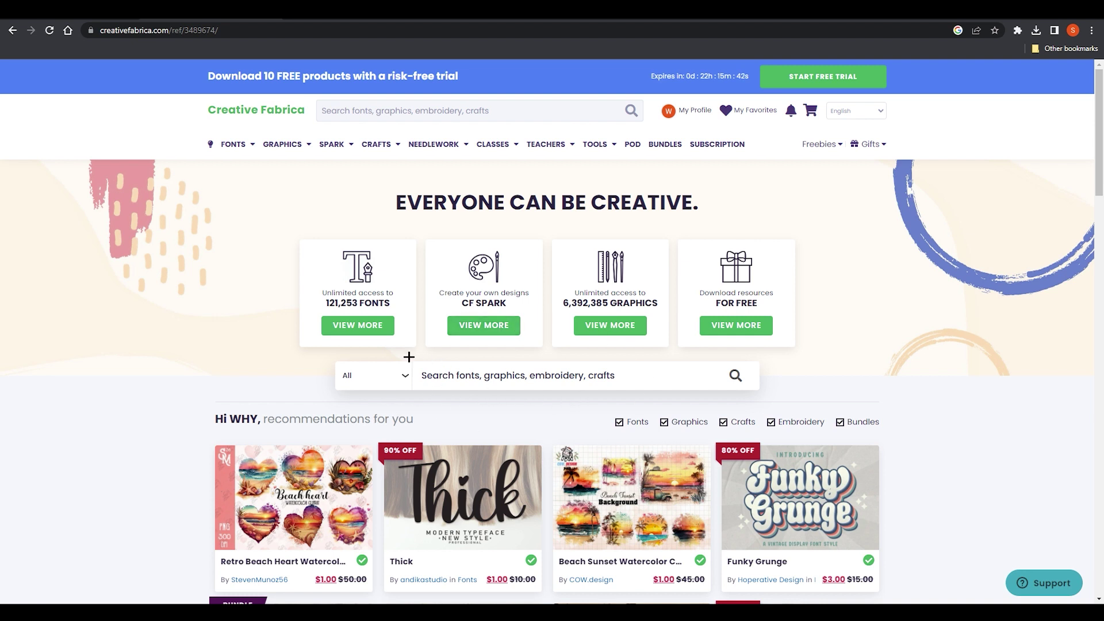
mouse_move(242, 148)
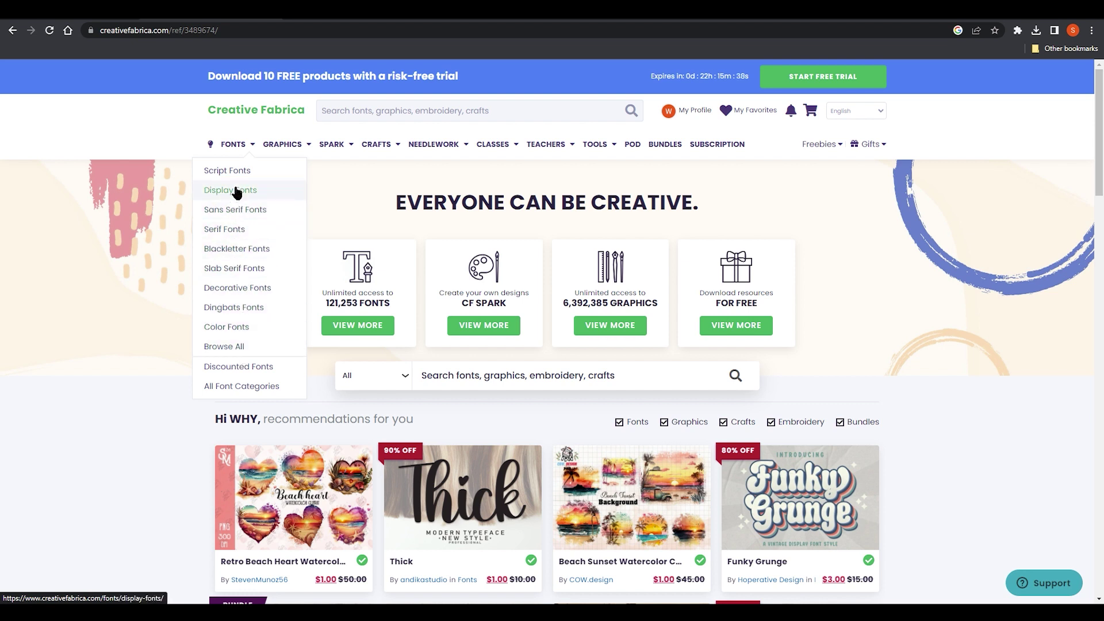
click(423, 110)
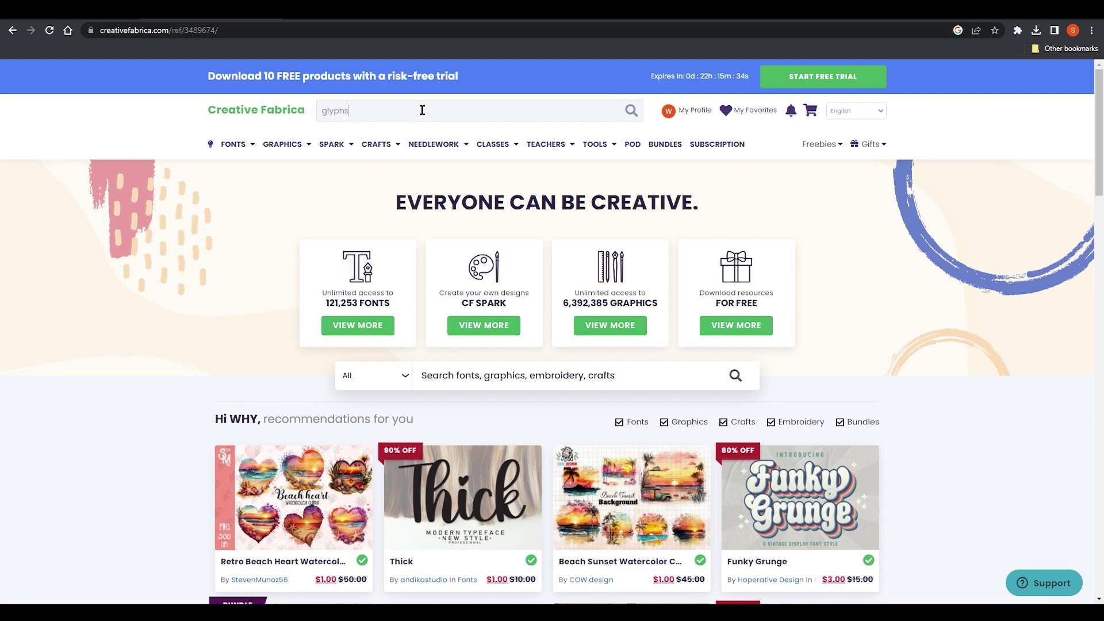
Run the 'glyphs' search and limit the results to fonts only
key(Return)
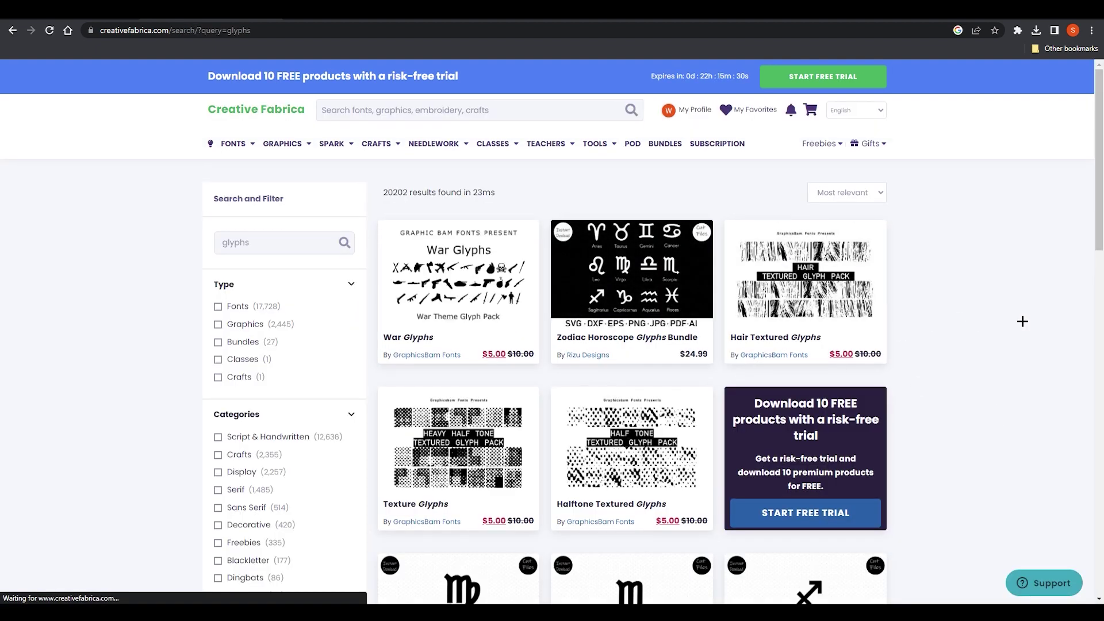
scroll(1022, 322, down, 10)
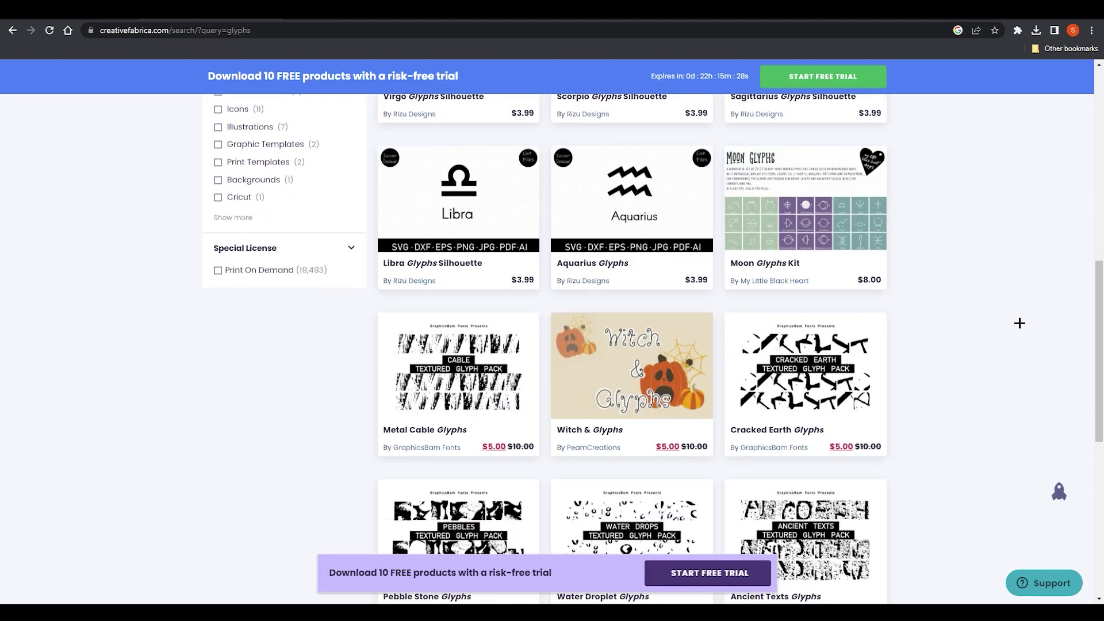
scroll(1019, 323, down, 7)
scroll(976, 409, up, 8)
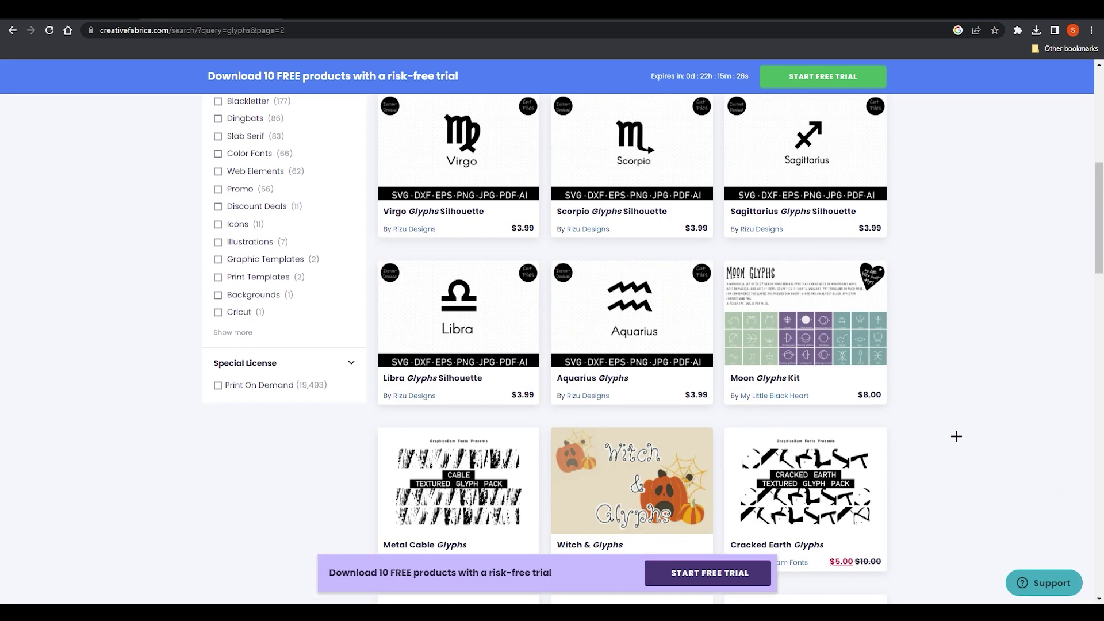
scroll(956, 437, down, 20)
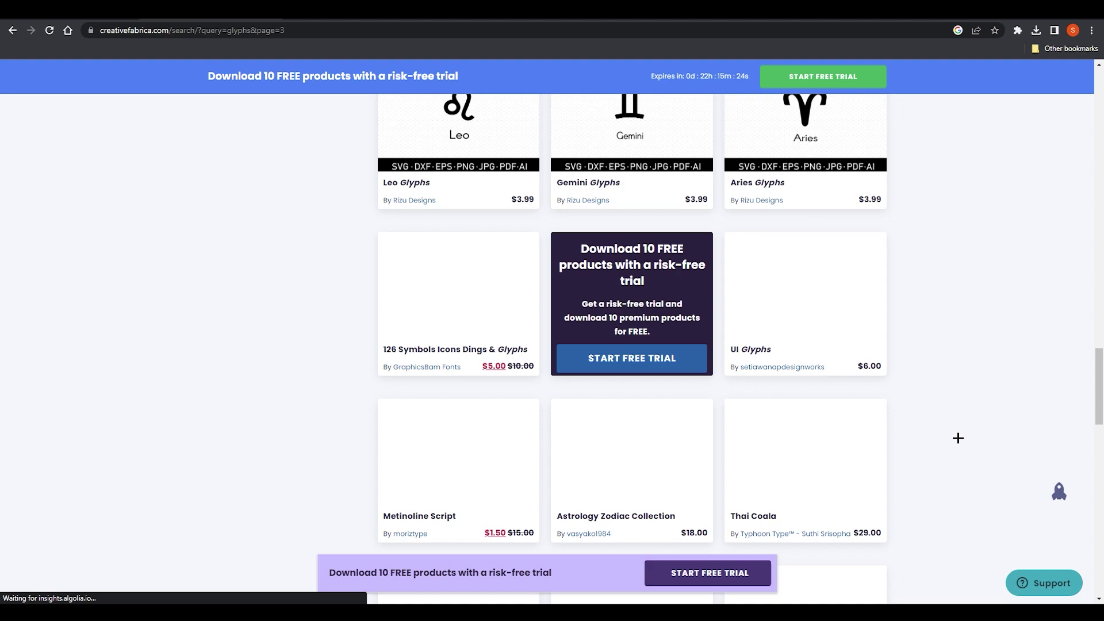
scroll(958, 438, up, 20)
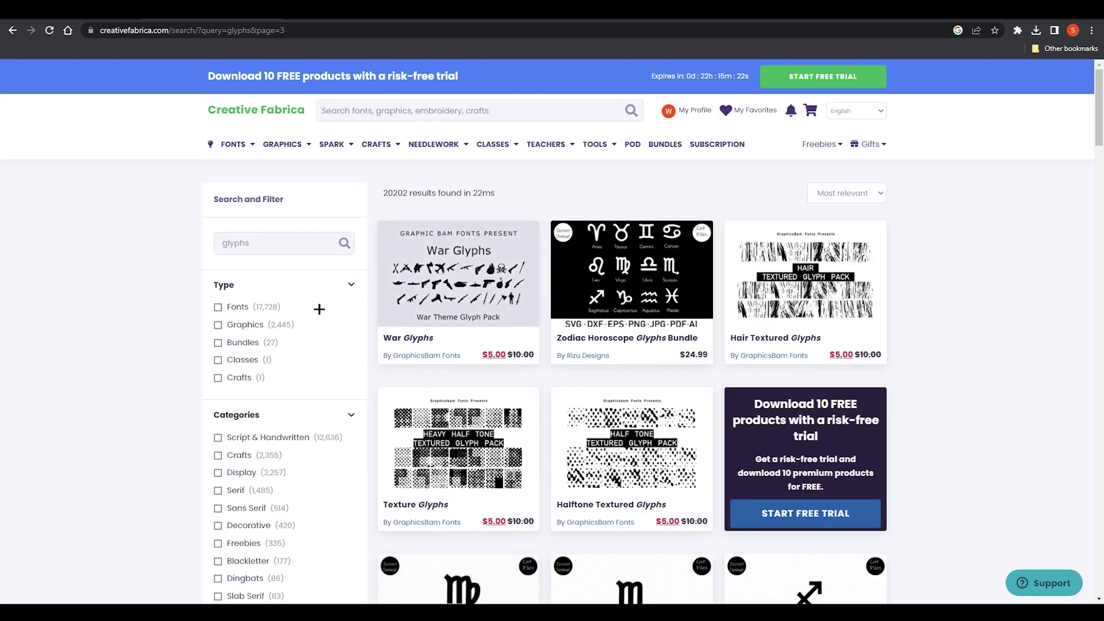
click(230, 313)
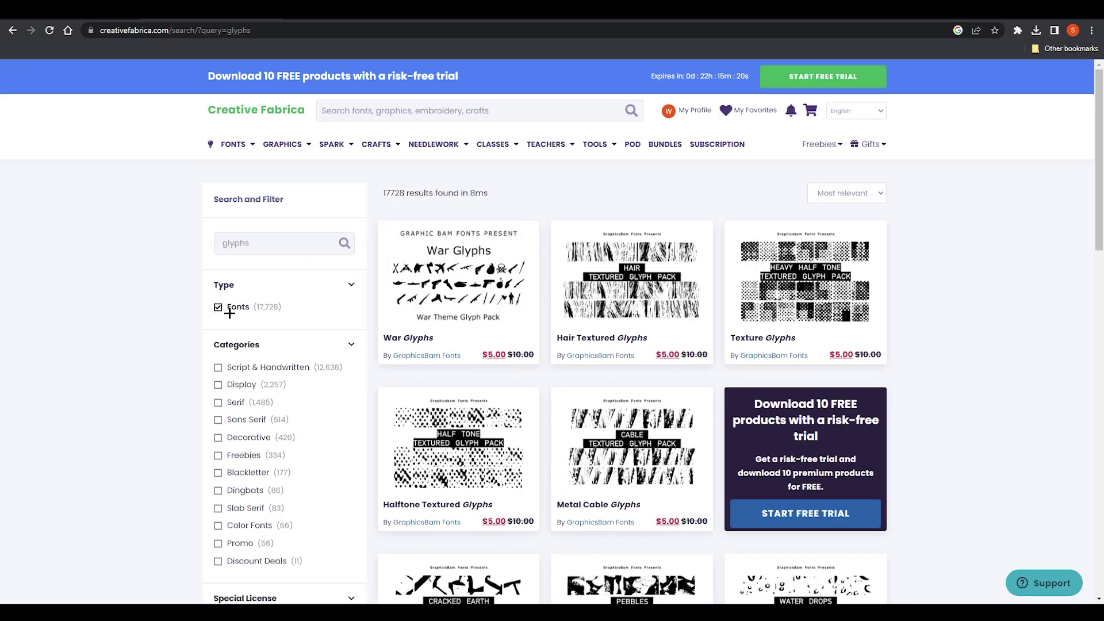
Scroll through the glyph font results to reach the free Mylove Font listing
scroll(1090, 405, down, 2)
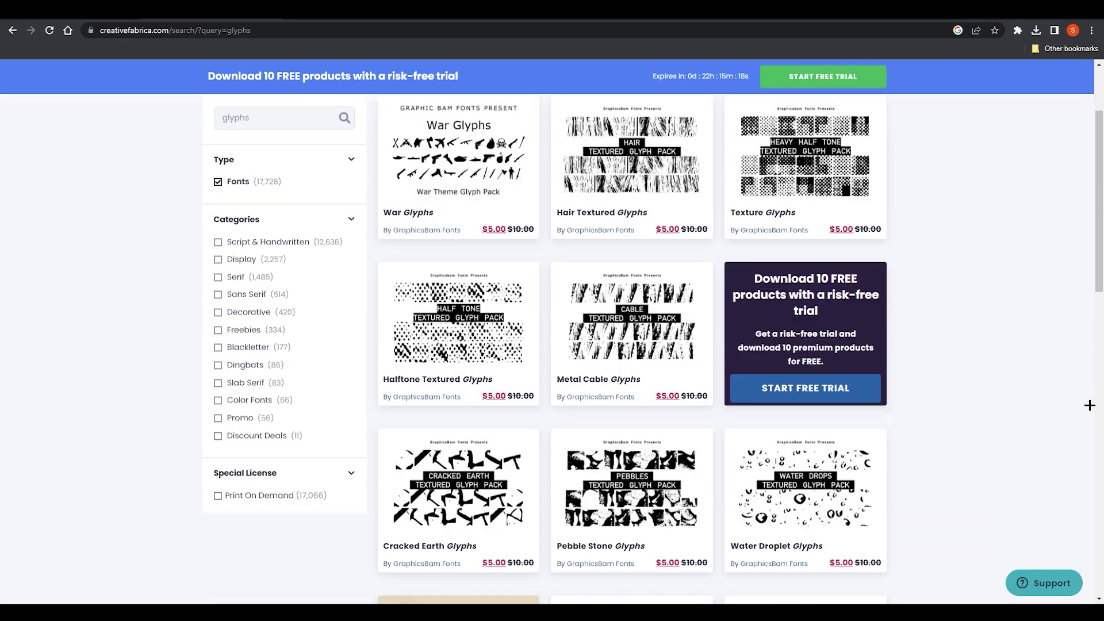
scroll(919, 422, down, 10)
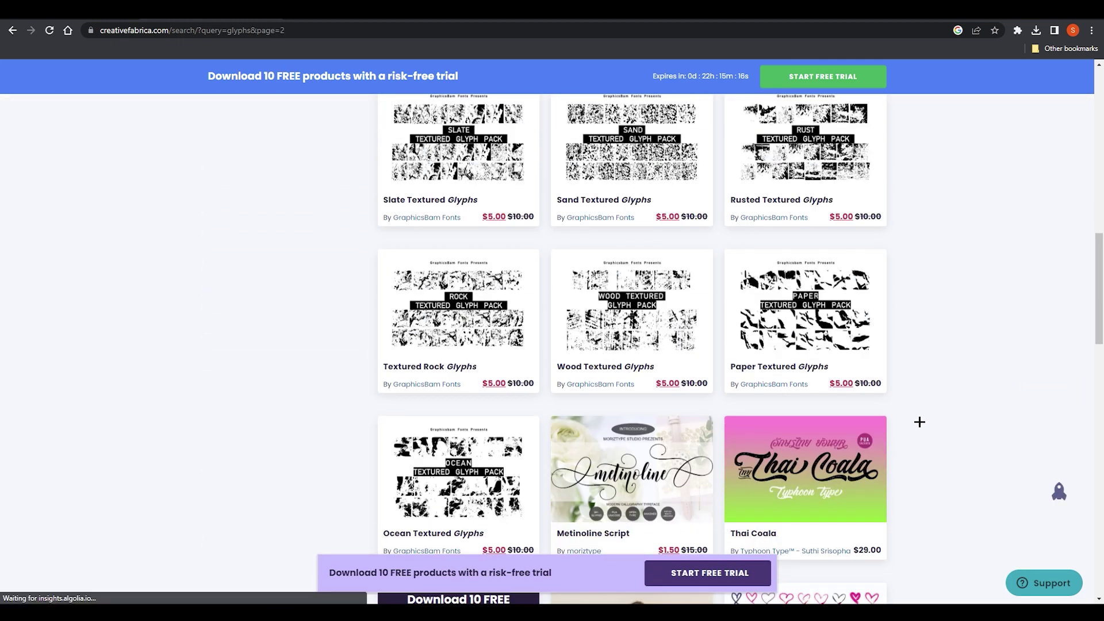
scroll(919, 422, down, 5)
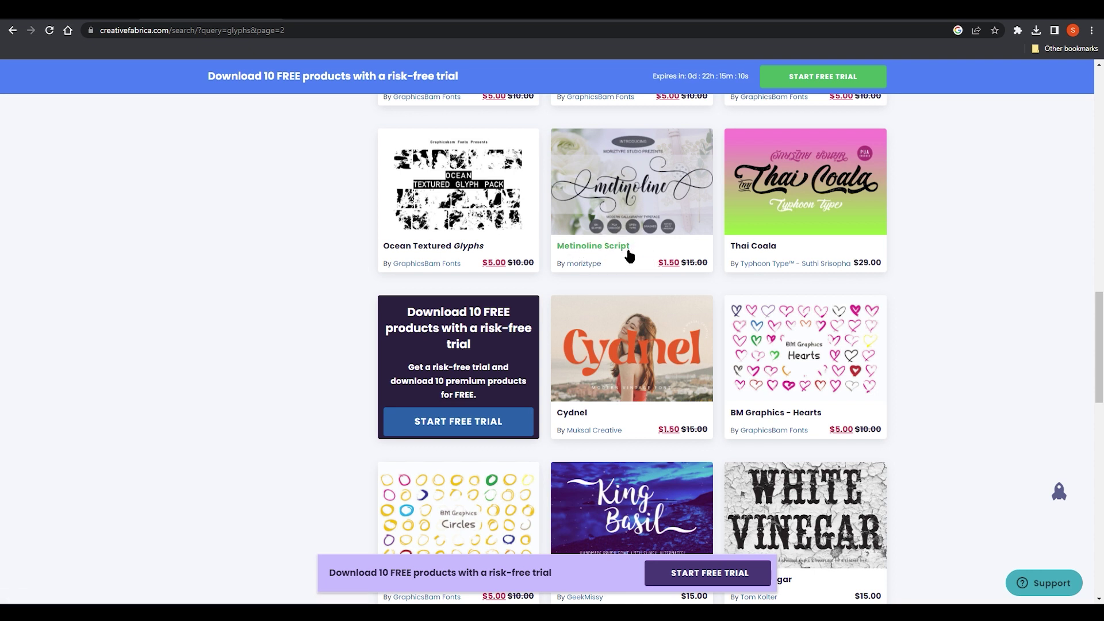
scroll(778, 299, down, 2)
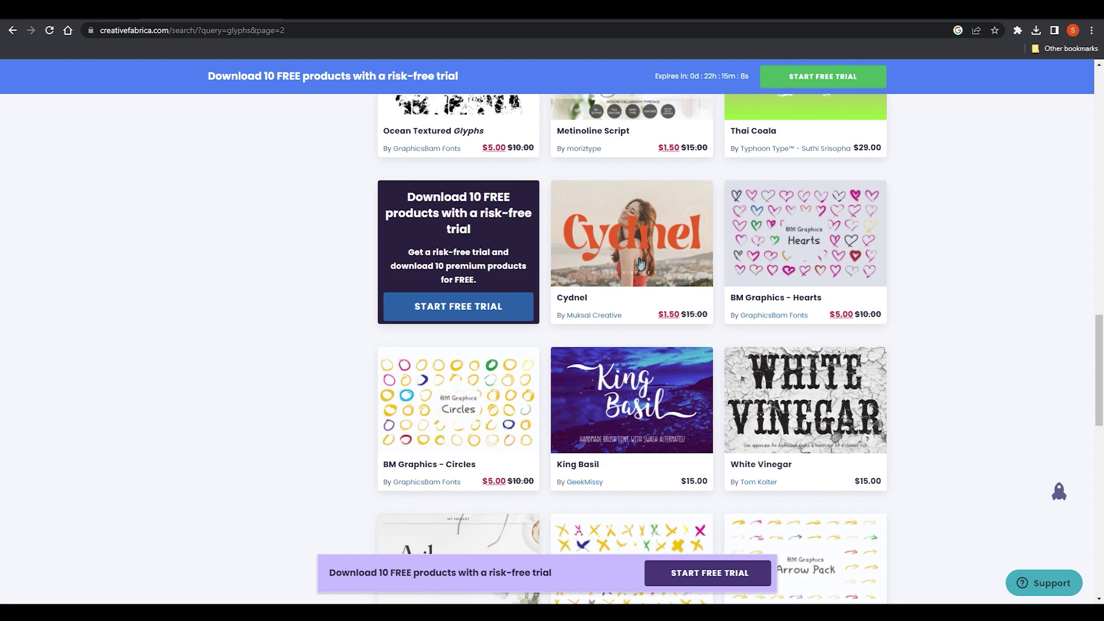
scroll(719, 269, down, 4)
scroll(657, 178, up, 2)
scroll(656, 178, up, 3)
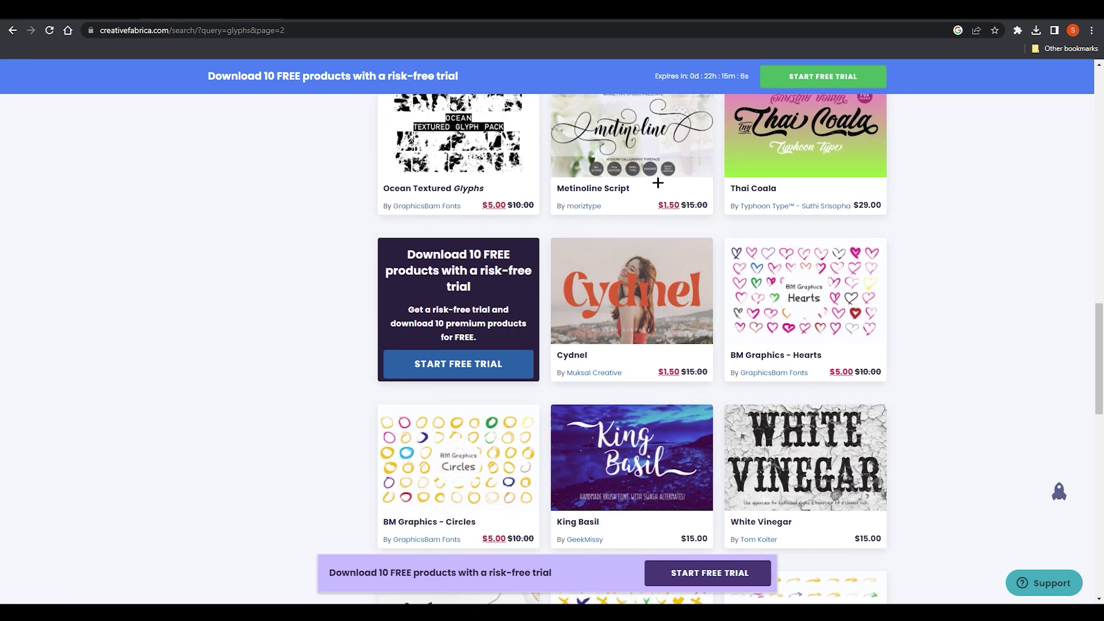
scroll(658, 180, down, 4)
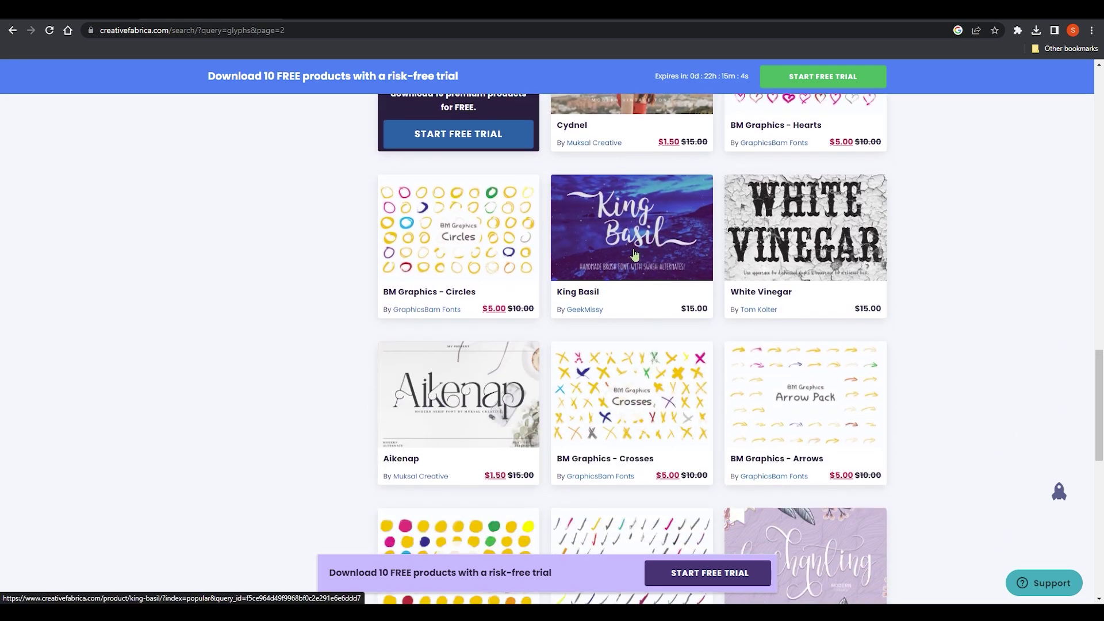
scroll(596, 301, down, 6)
scroll(960, 429, up, 20)
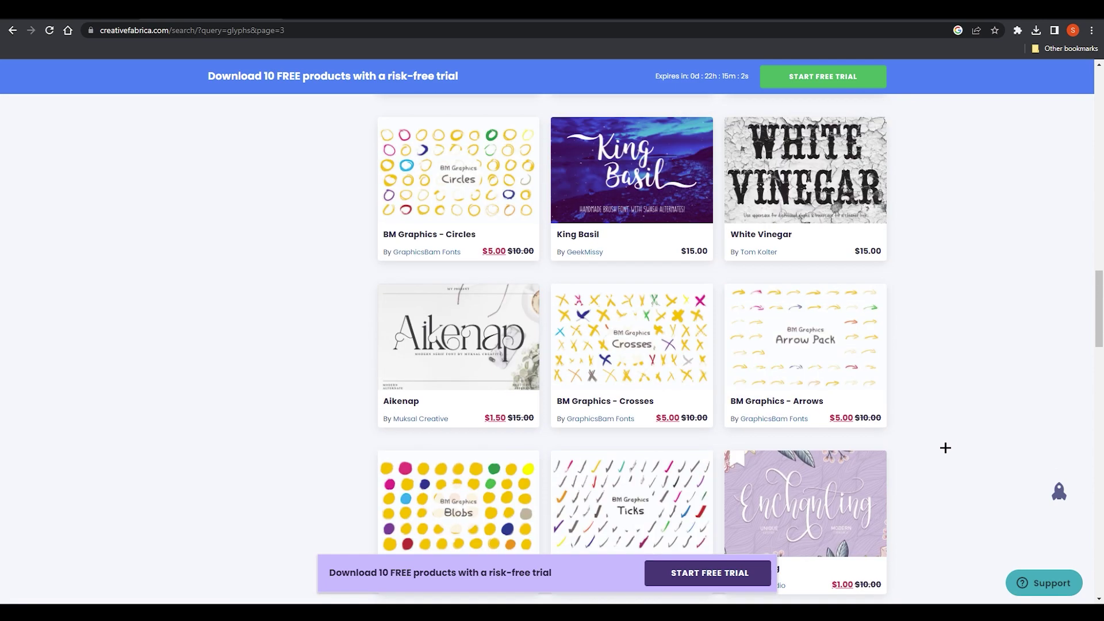
scroll(955, 322, up, 2)
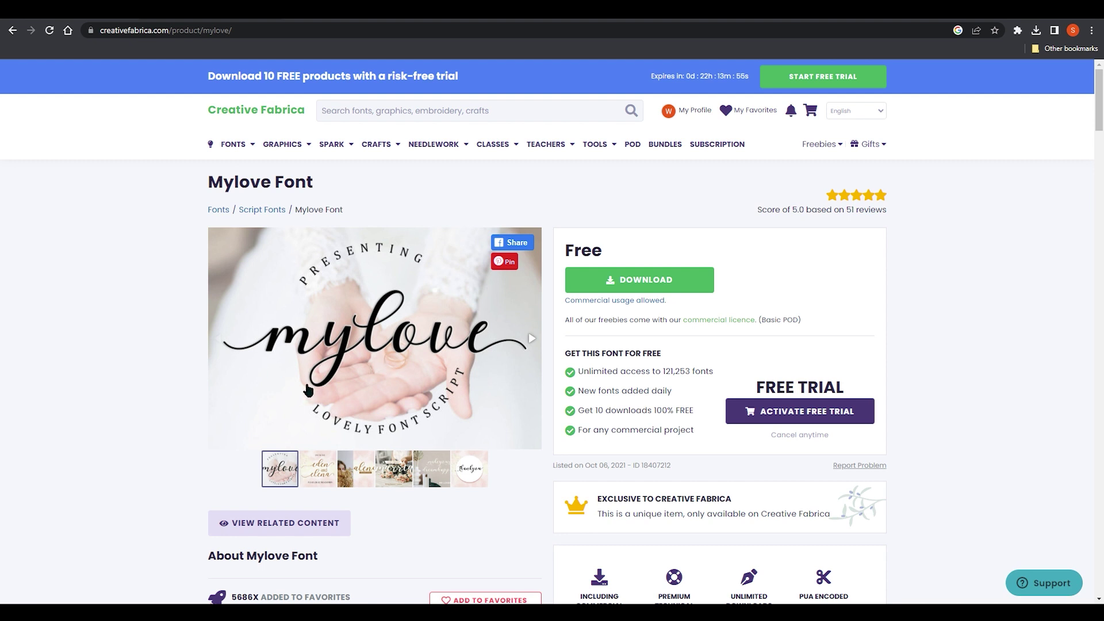
Flip through the Mylove Font preview images and select 'Mylove' in the title
click(326, 478)
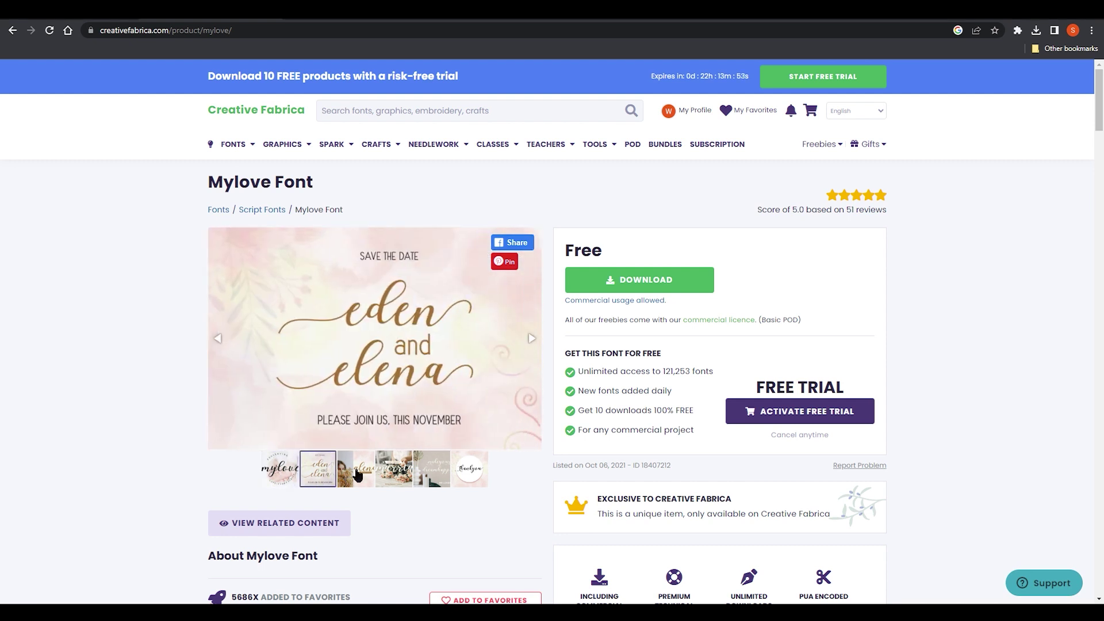
click(359, 476)
click(394, 469)
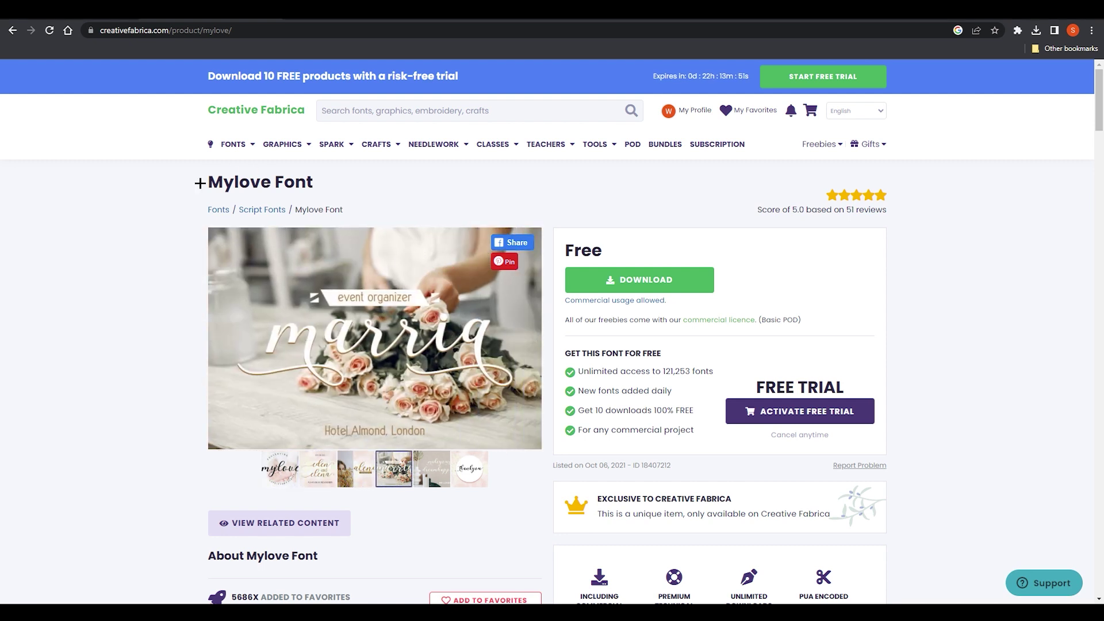
drag(208, 182, 273, 182)
click(353, 184)
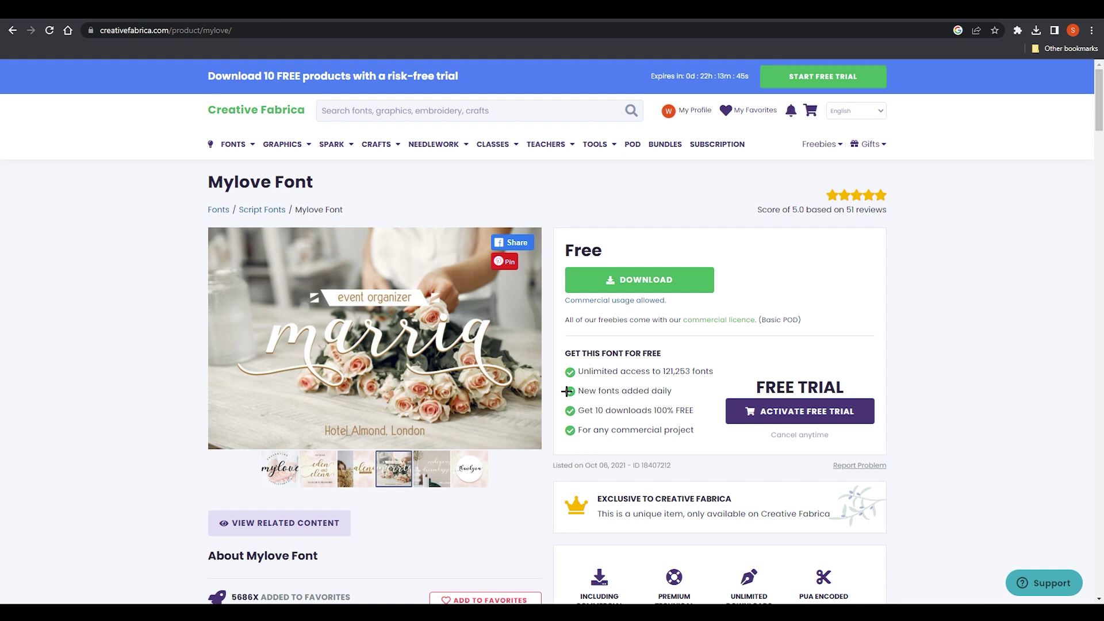
Highlight the free-download and unlimited-access lines, then raise the Mylove-18407212 folder window
drag(577, 412, 687, 411)
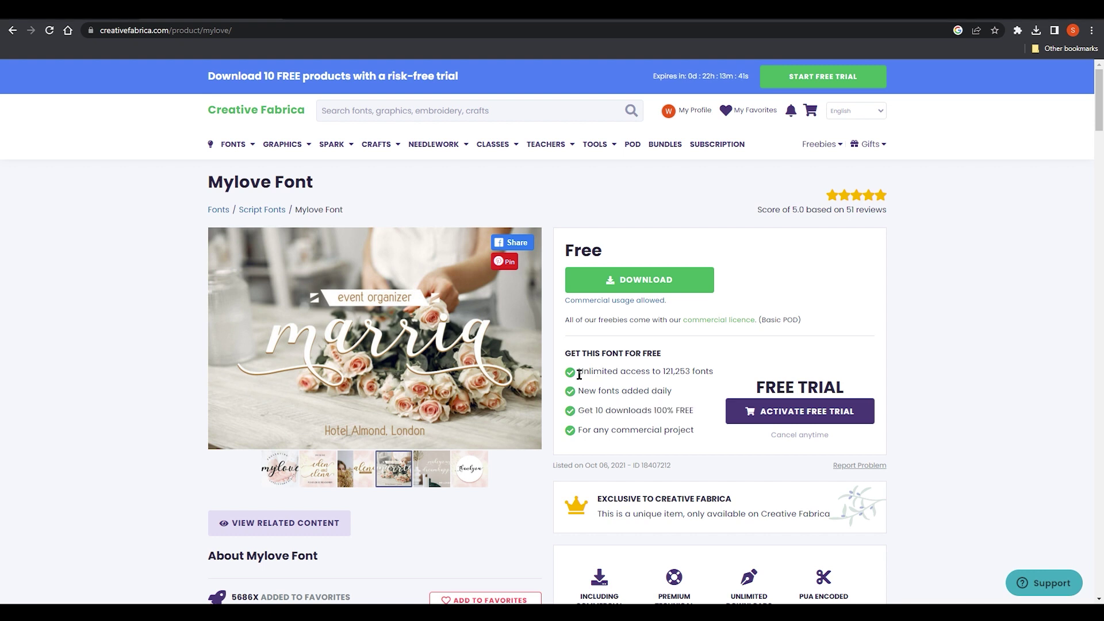
drag(578, 371, 716, 372)
click(678, 454)
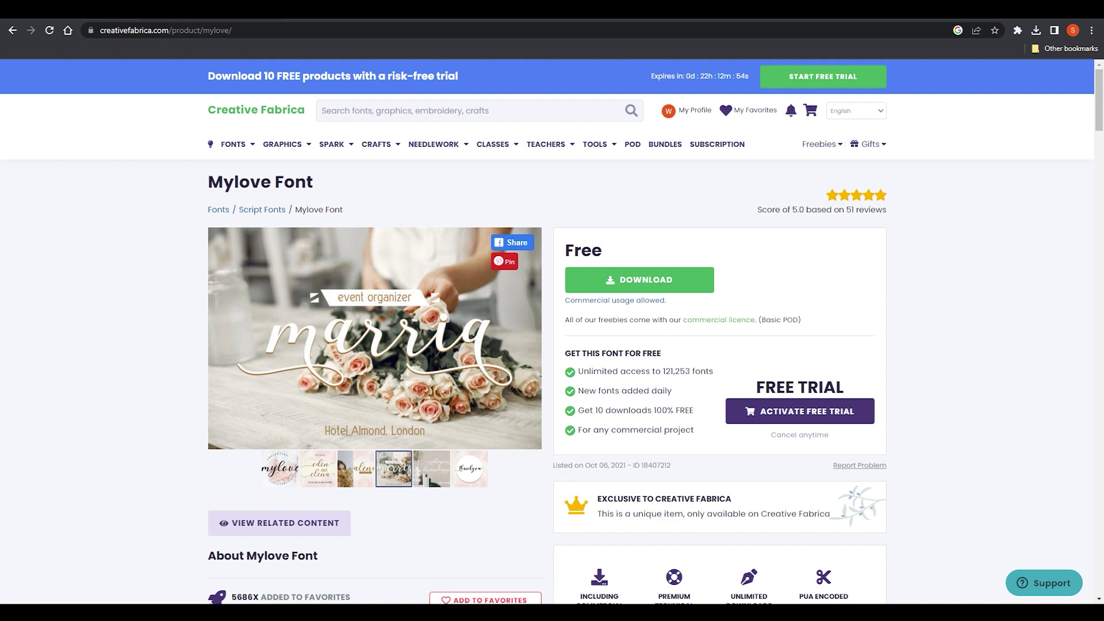
drag(422, 308, 660, 114)
Maximize the Mylove-18407212 folder window and view its font files as Extra large icons
double_click(660, 115)
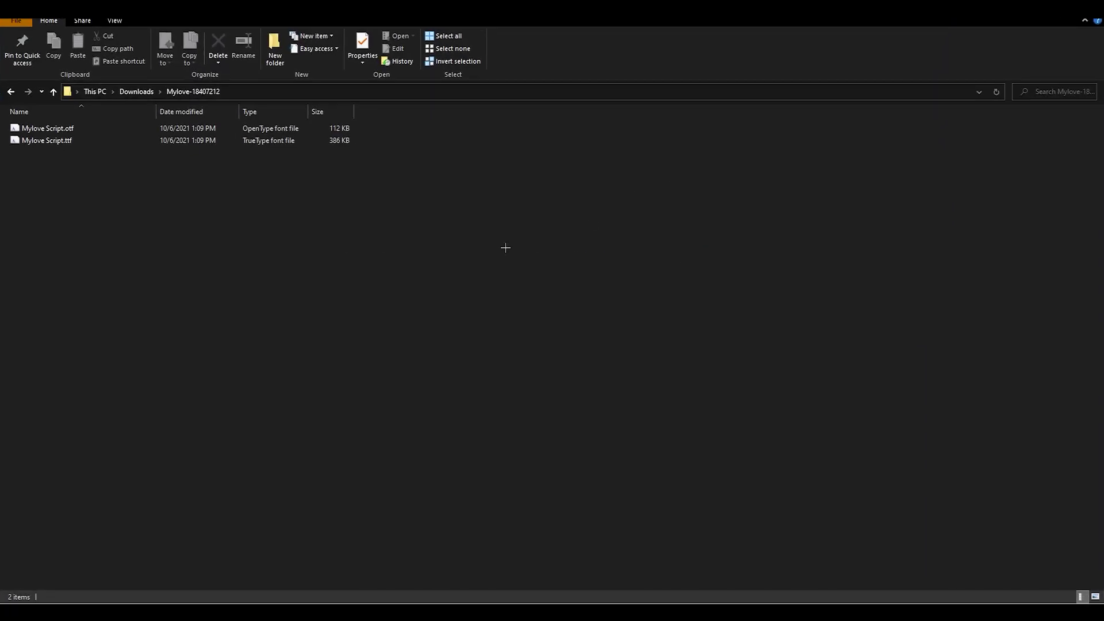
right_click(286, 214)
mouse_move(322, 223)
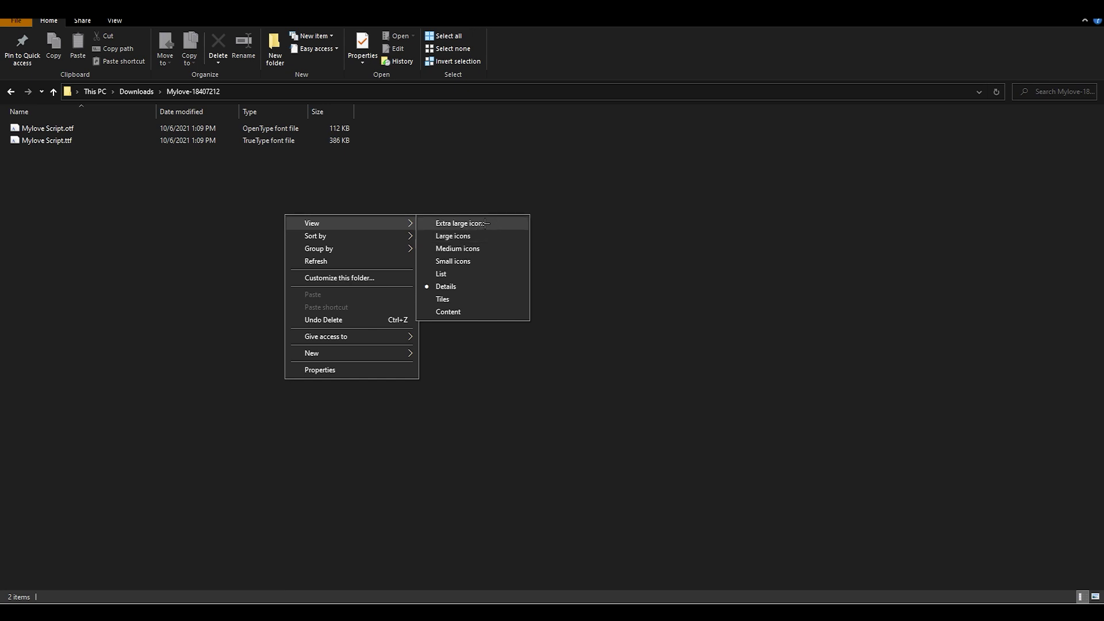
click(479, 223)
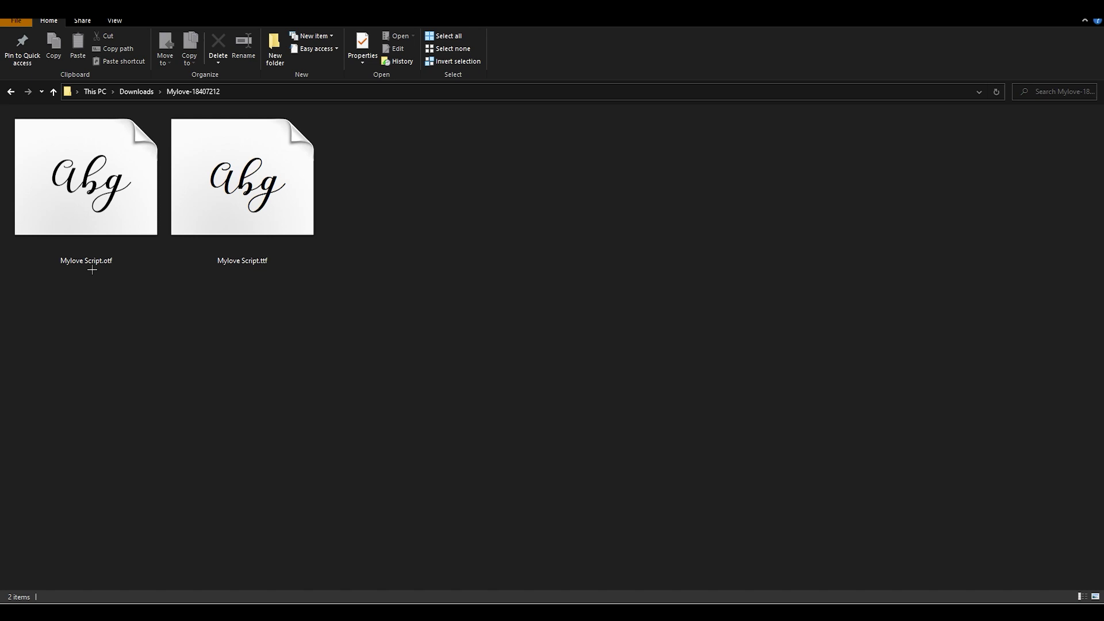
double_click(83, 208)
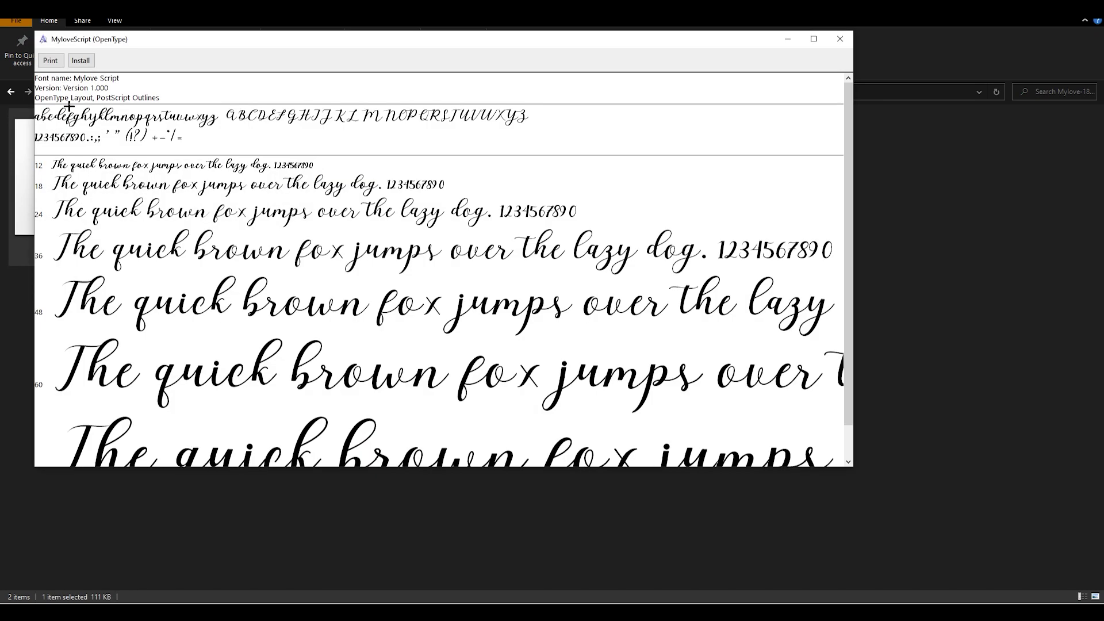
drag(173, 41, 370, 59)
double_click(370, 59)
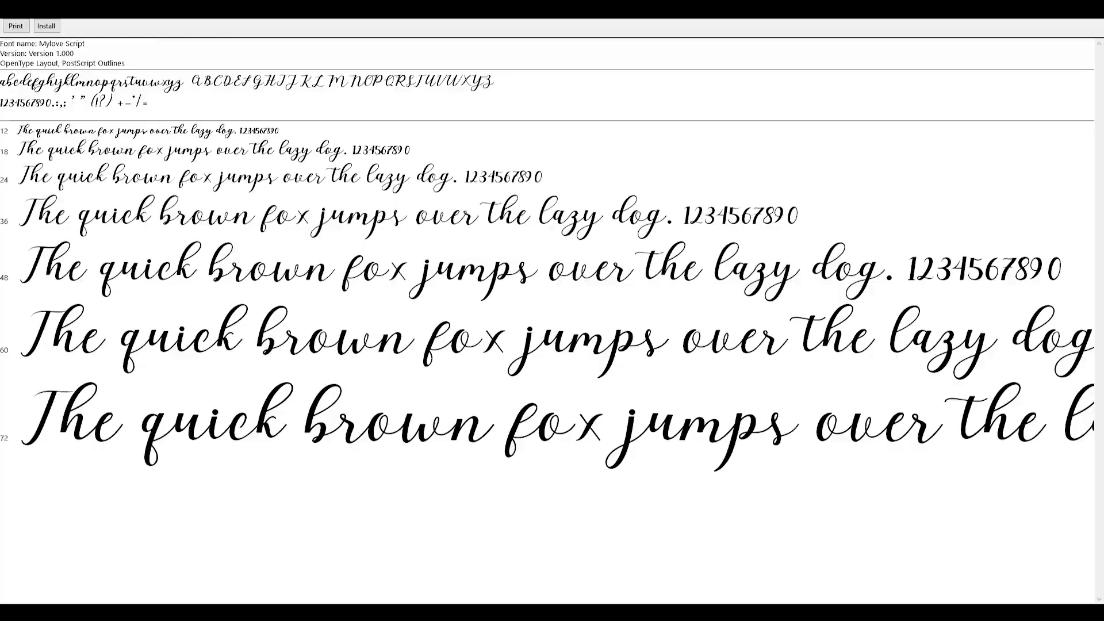
key(alt+F4)
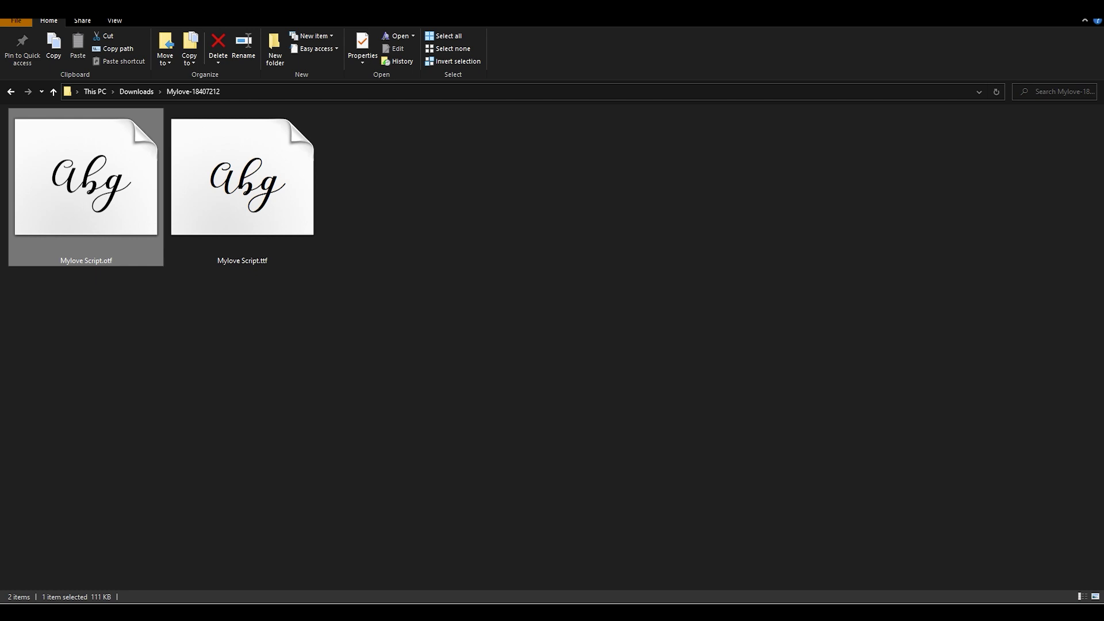
Launch Character Map, center it on screen, and display the Mylove Script font
key(super+s)
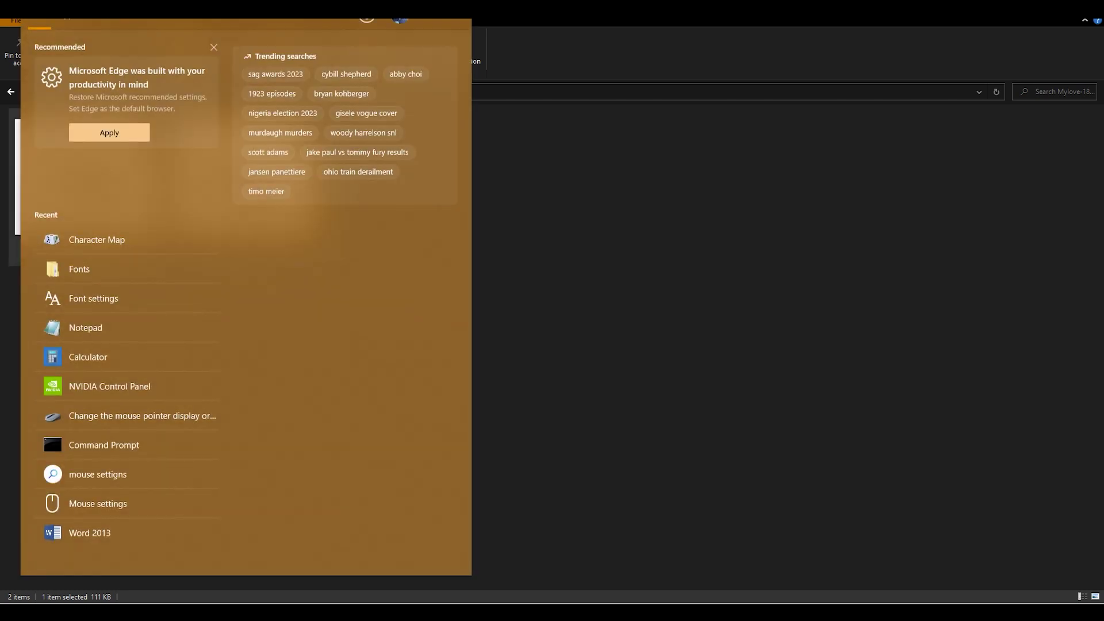
text(chrac)
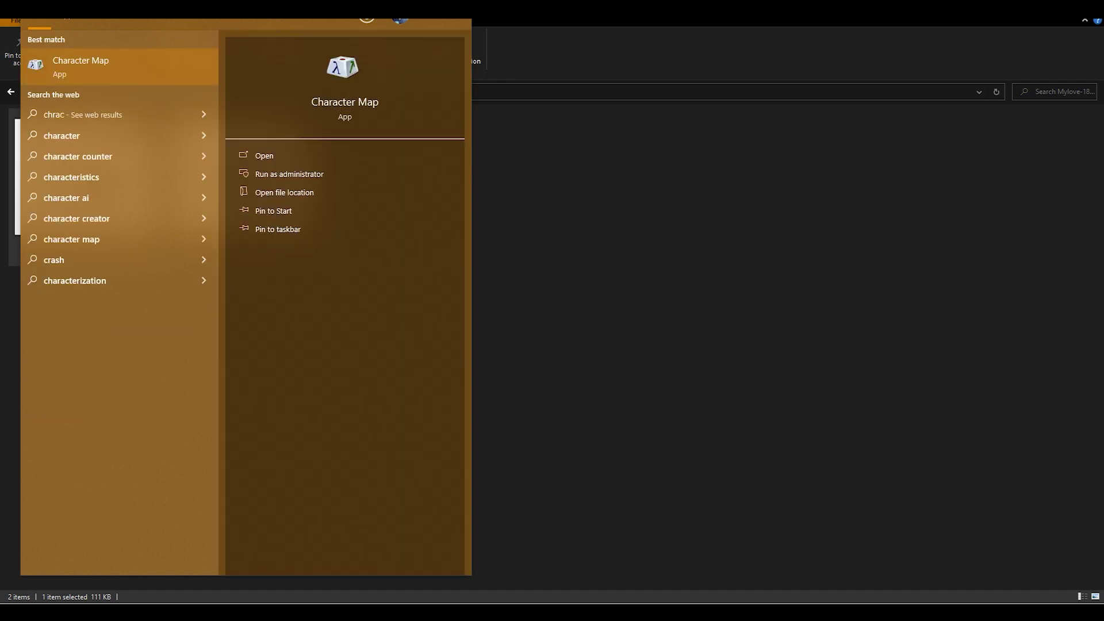
key(Return)
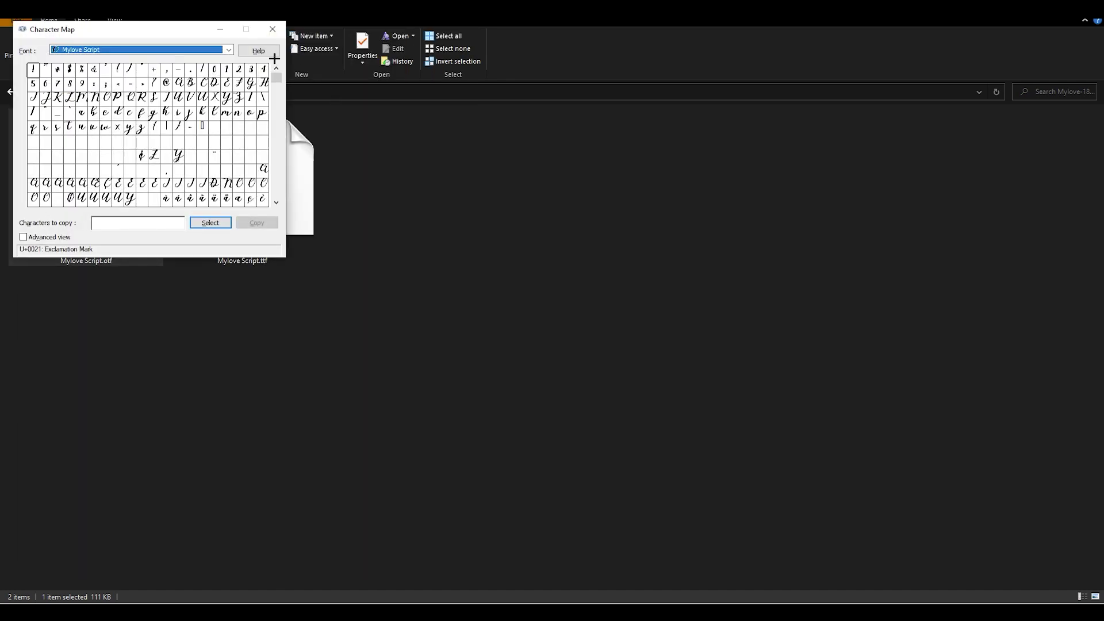
drag(191, 35, 490, 135)
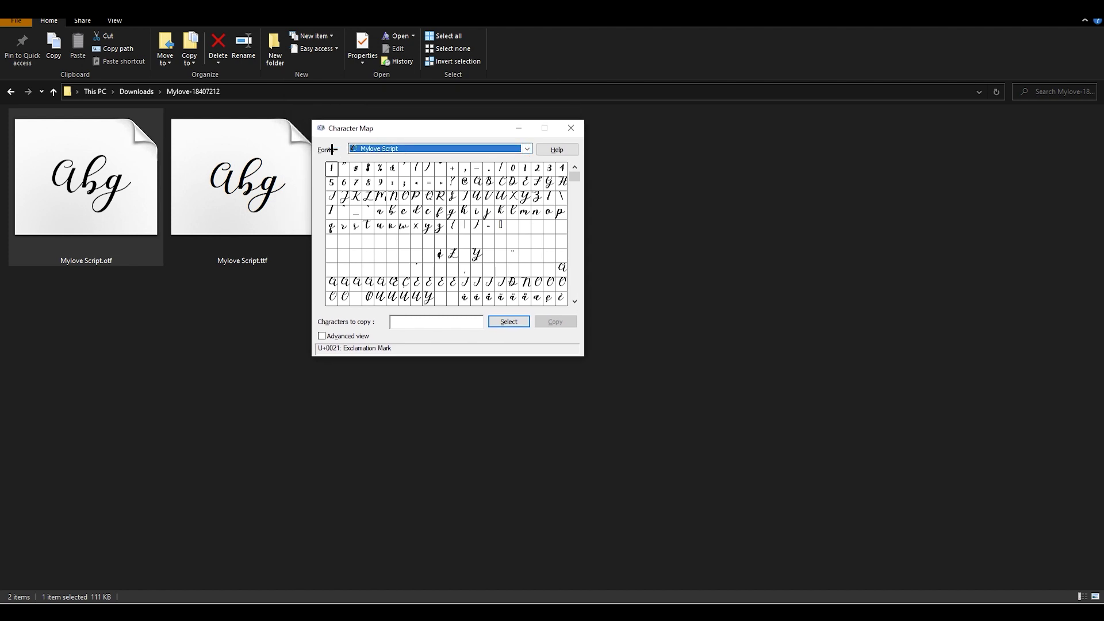
click(405, 148)
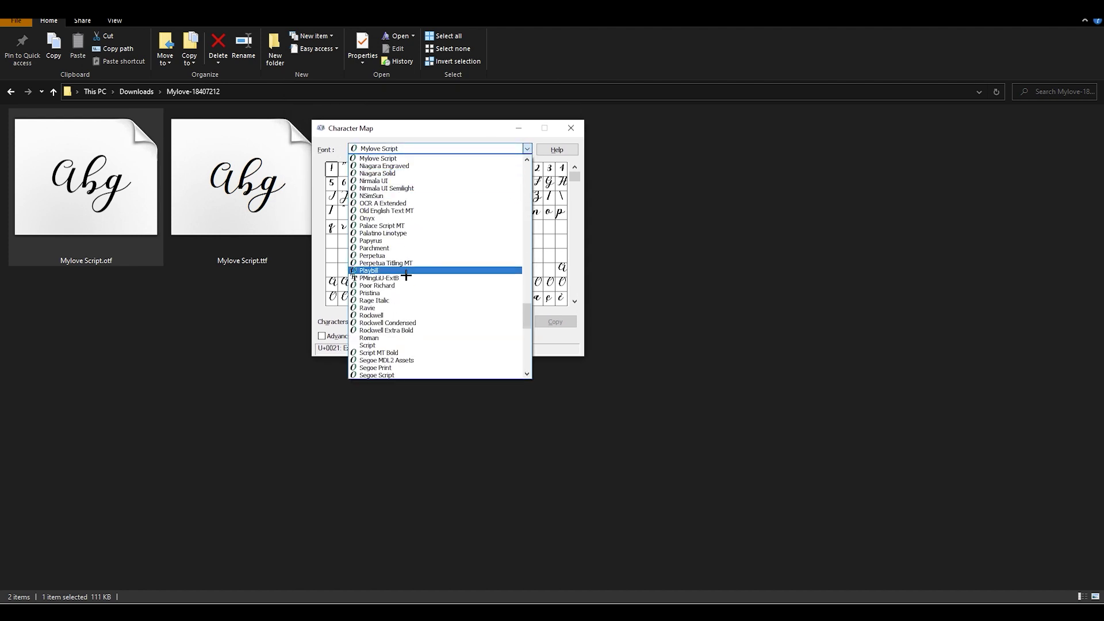
click(379, 153)
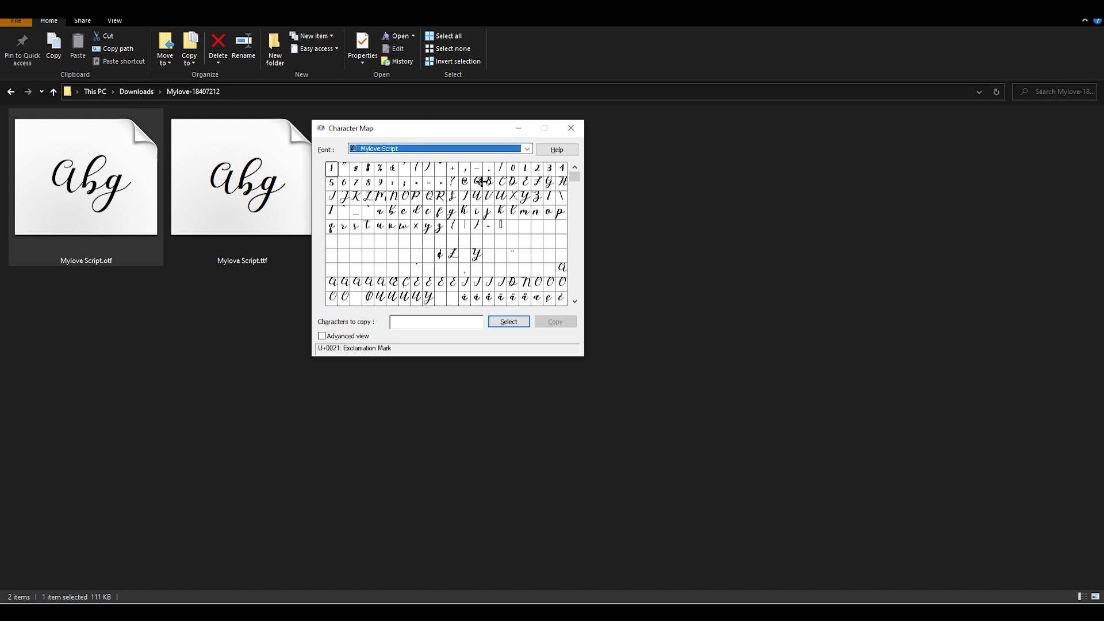
Magnify Mylove Script glyphs such as O through R to compare letter shapes
mouse_move(575, 176)
mouse_down()
mouse_move(583, 287)
mouse_move(572, 288)
mouse_move(574, 167)
mouse_up()
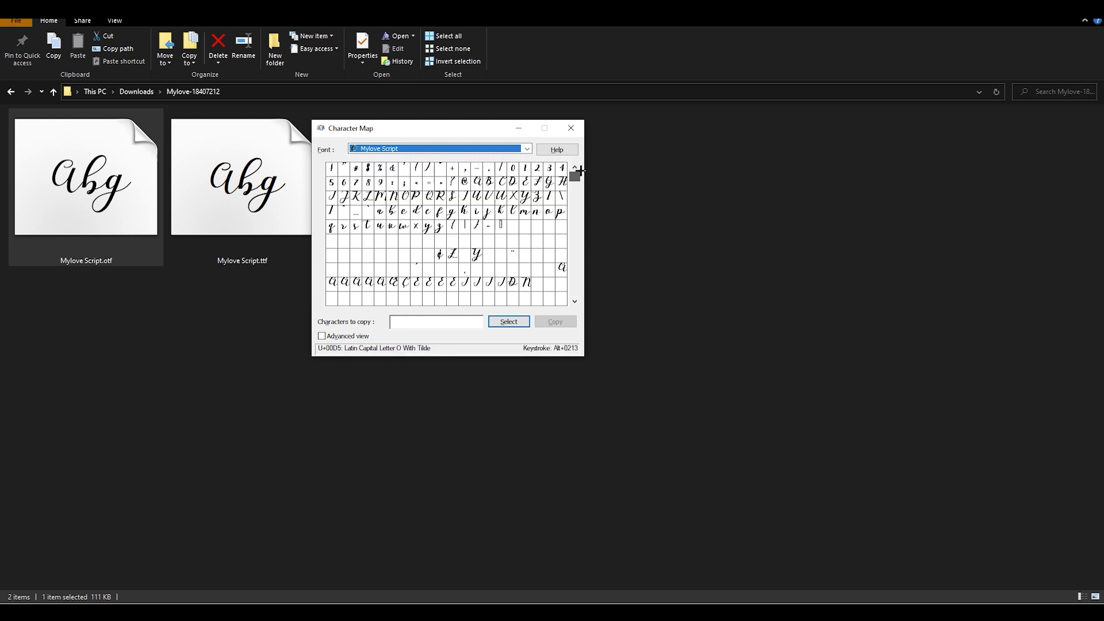
drag(471, 129, 589, 132)
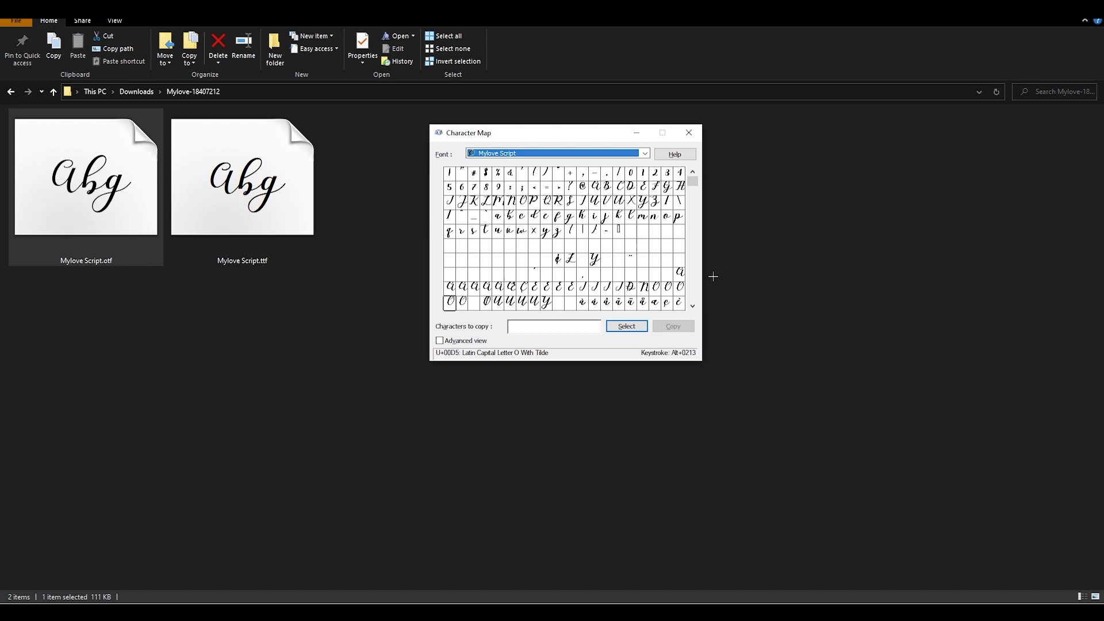
mouse_move(694, 180)
mouse_down()
mouse_move(701, 242)
mouse_move(698, 177)
mouse_up()
click(521, 200)
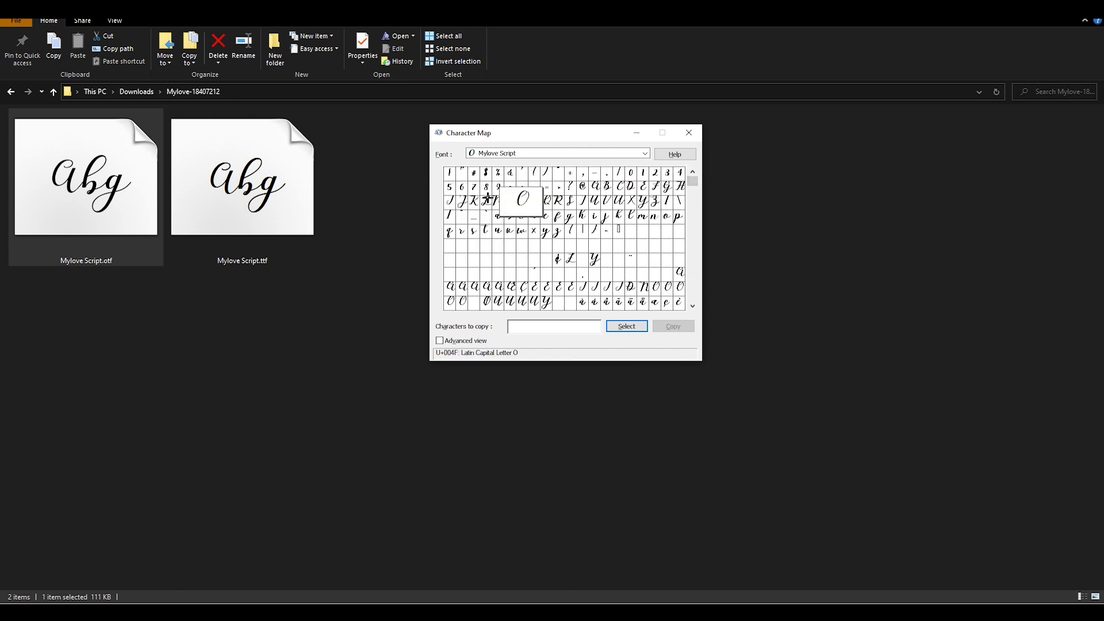
drag(488, 198, 553, 200)
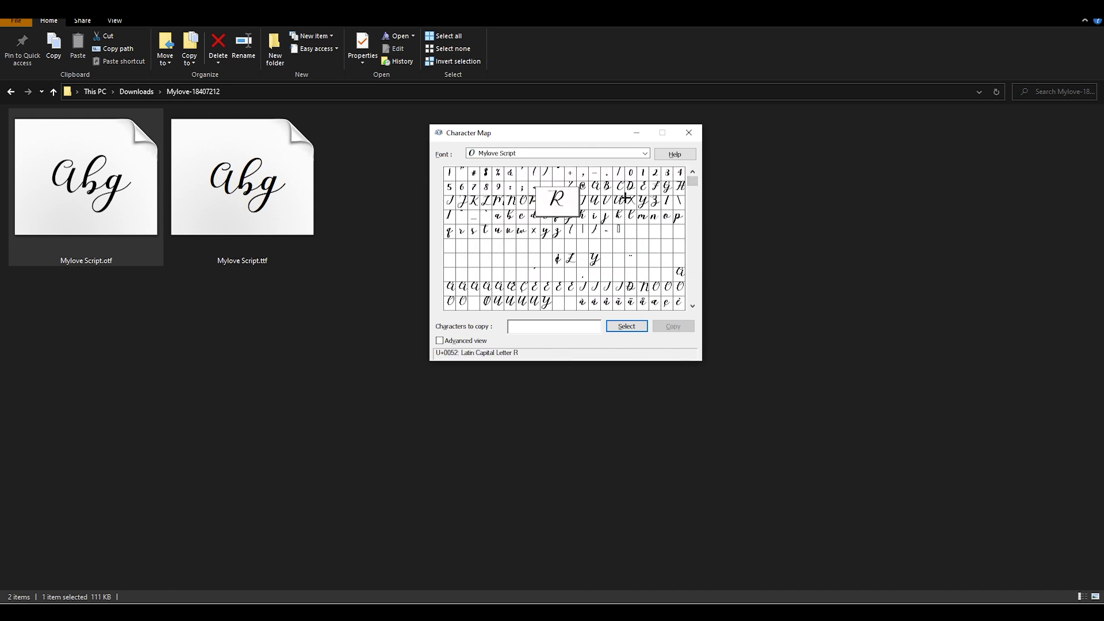
drag(626, 198, 496, 217)
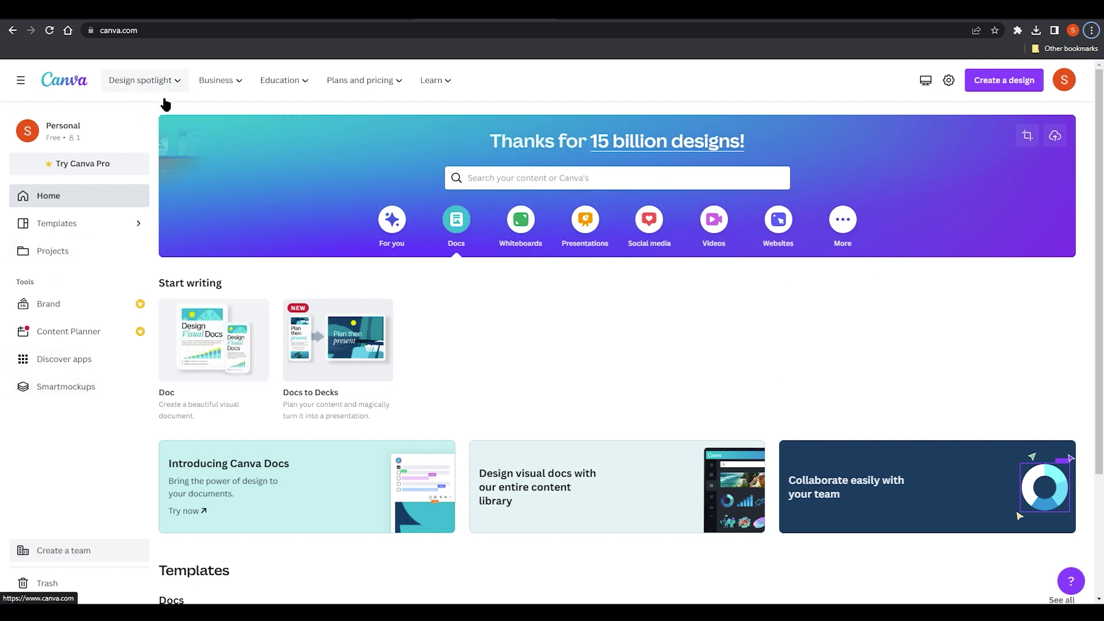
Create a blank 800 × 600 px design using Photo editor from the Design menu
mouse_move(220, 80)
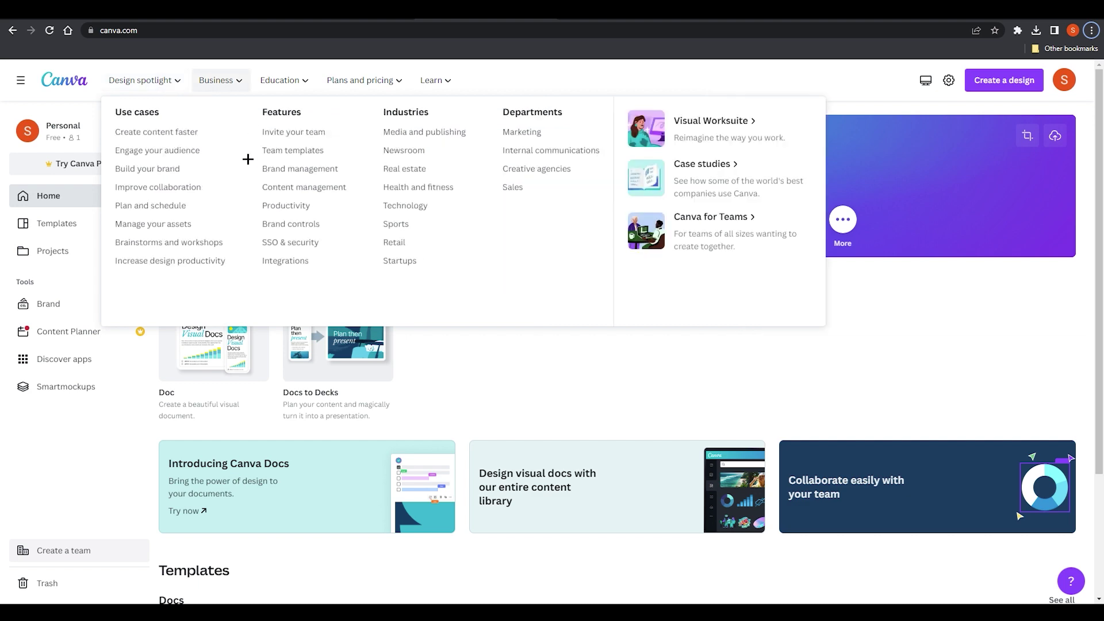
mouse_move(176, 92)
click(273, 173)
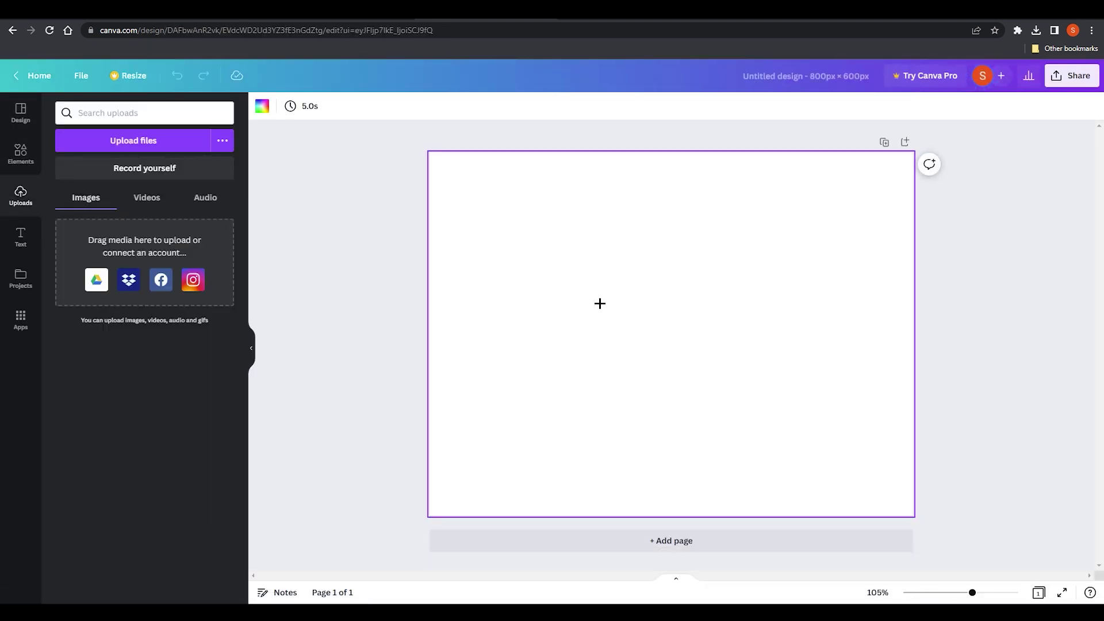
Add a heading text box reading 'my goals' and reselect it on the page
click(20, 238)
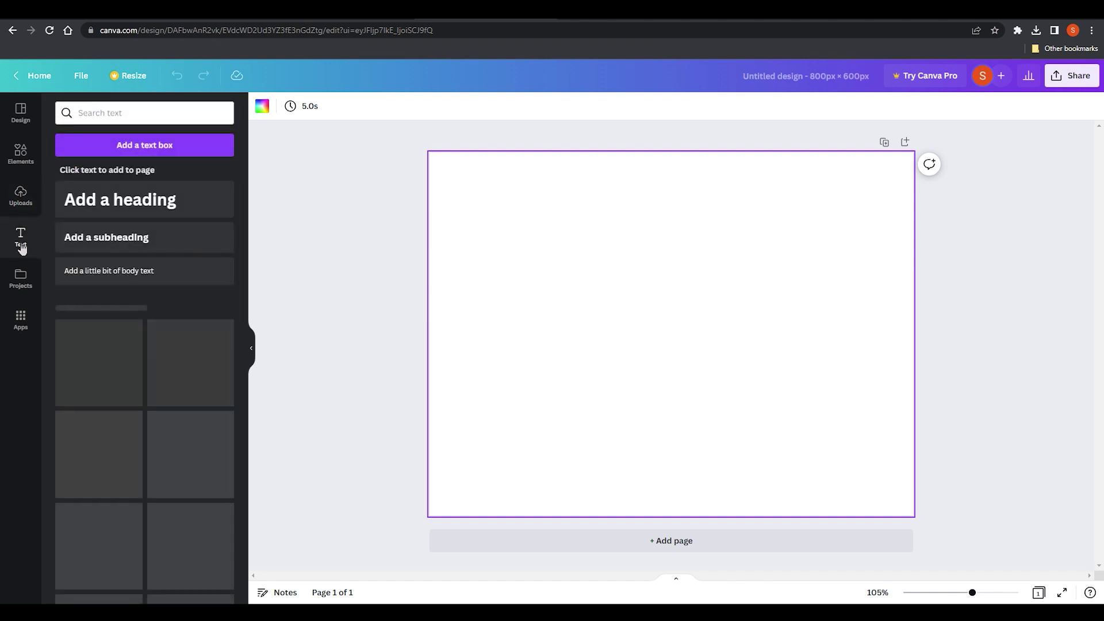
click(139, 205)
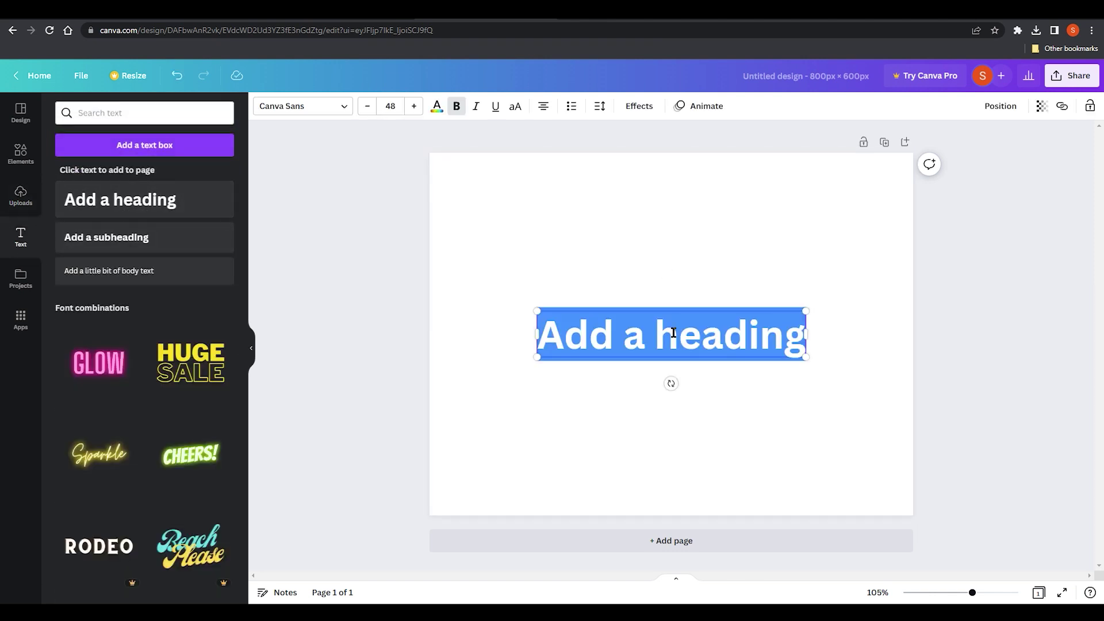
text(my goals)
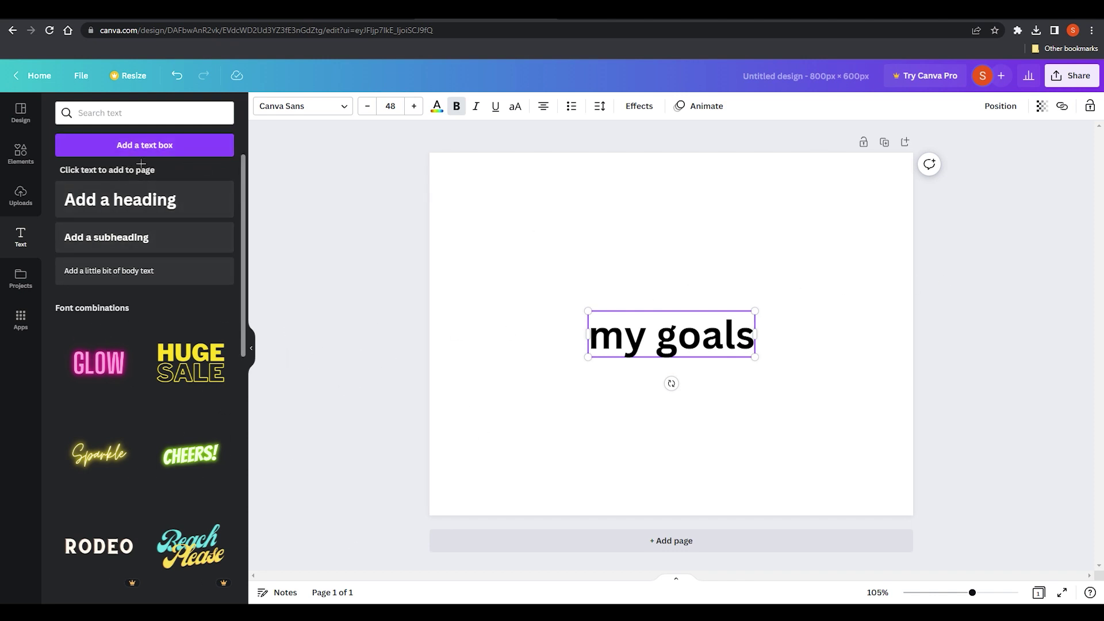
click(603, 411)
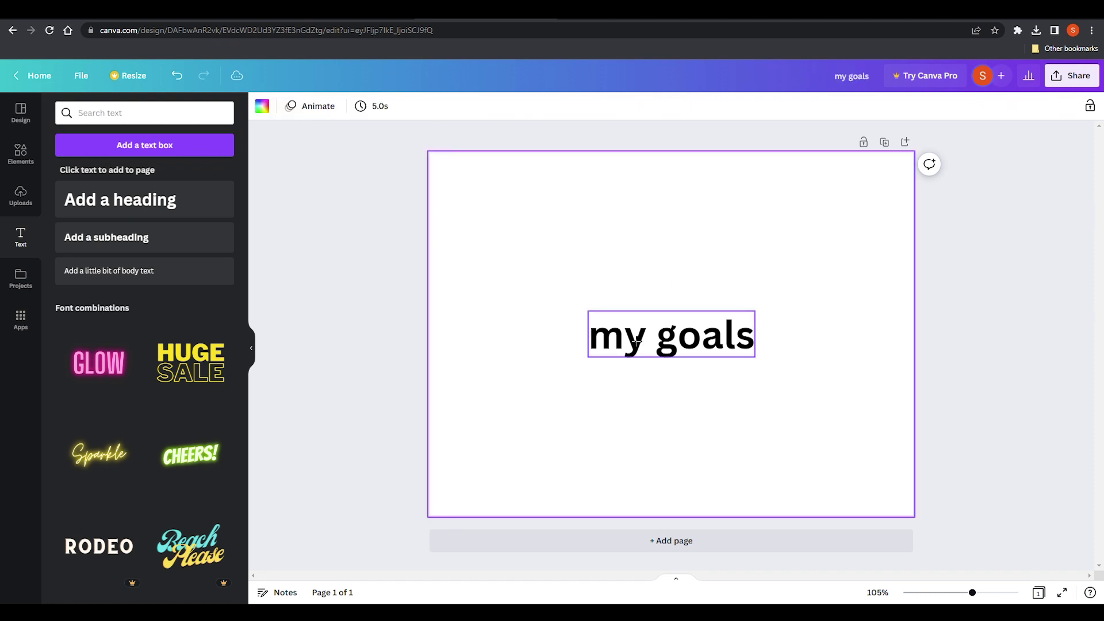
click(636, 342)
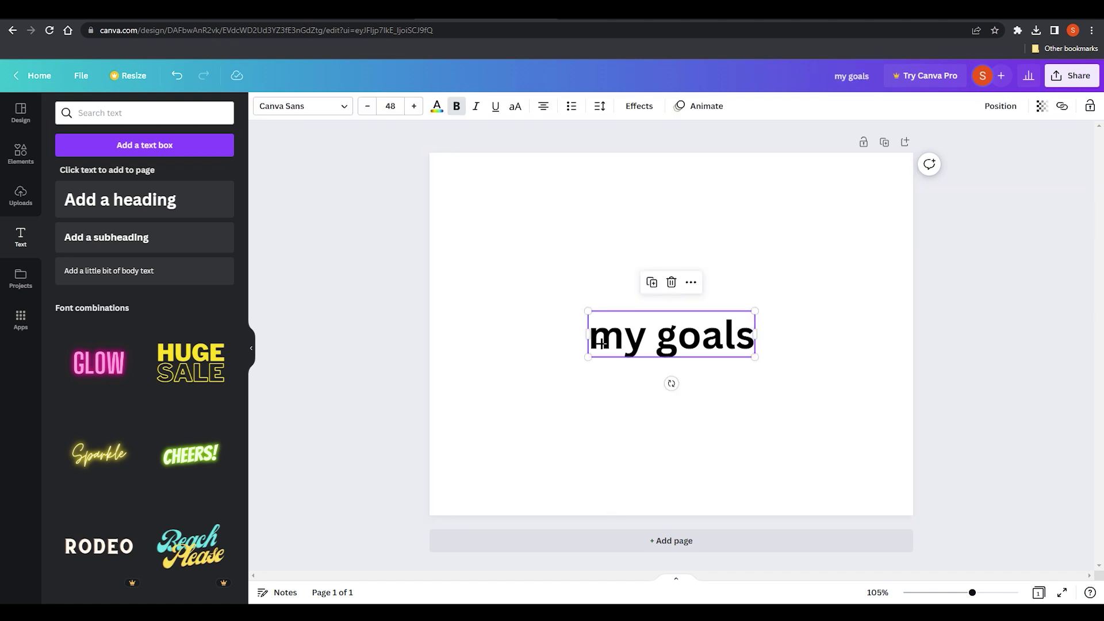
Open the font list for the 'my goals' heading and scroll through the popular fonts
click(292, 111)
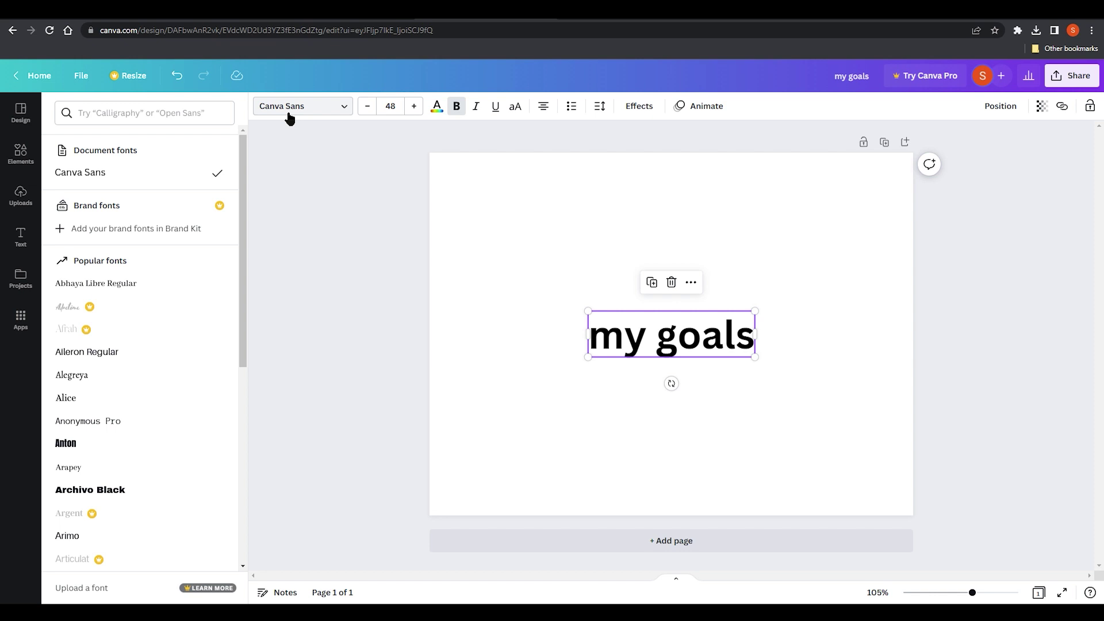
scroll(215, 447, down, 3)
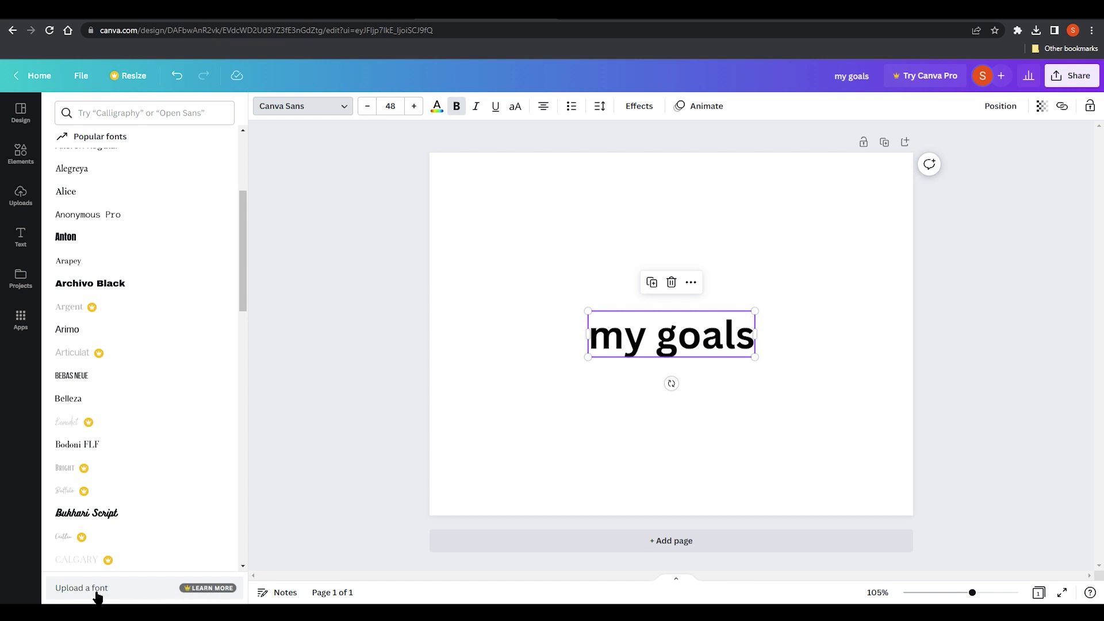
scroll(184, 384, down, 4)
scroll(172, 574, up, 10)
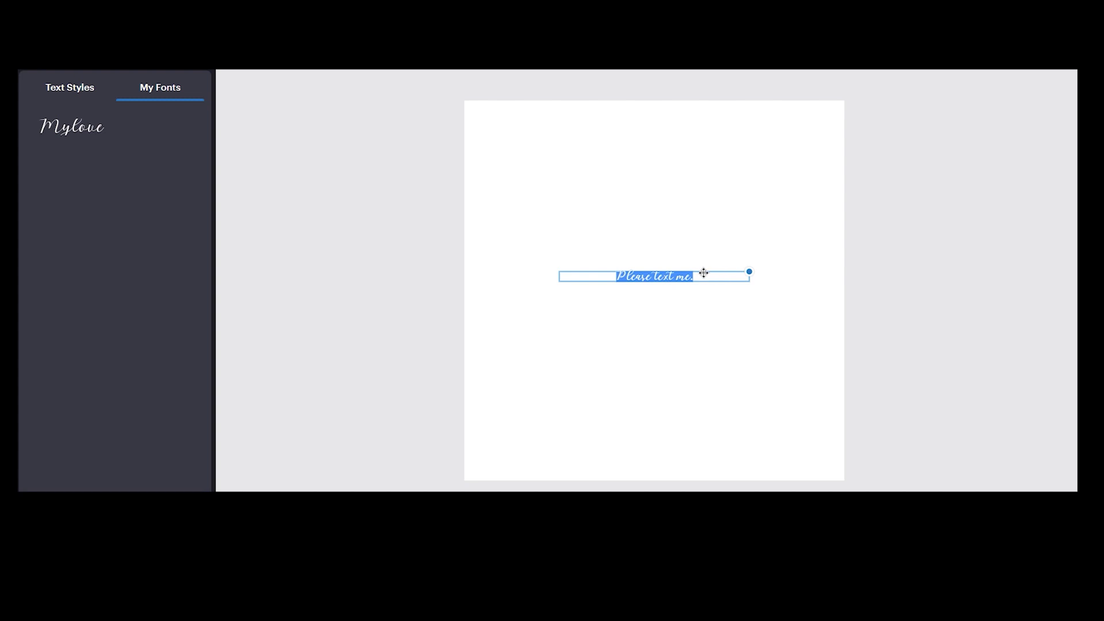
Enlarge the Mylove Script text box and move it to the page centre
drag(749, 269, 947, 168)
drag(803, 267, 723, 262)
click(762, 397)
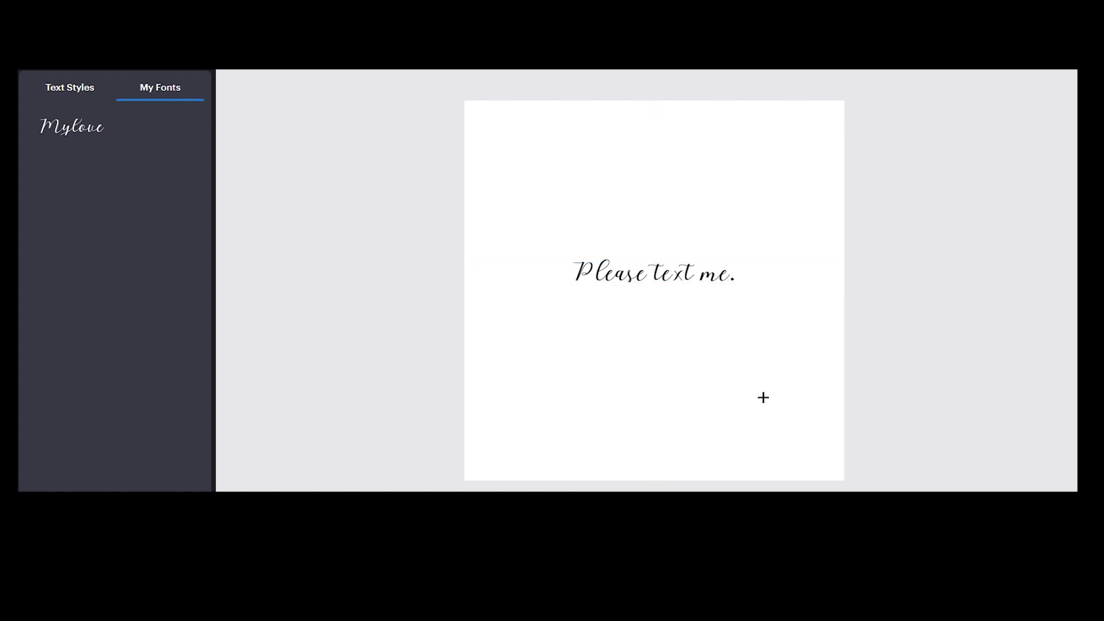
Replace all the text box's words with 'my goals'
click(709, 272)
key(ctrl+a)
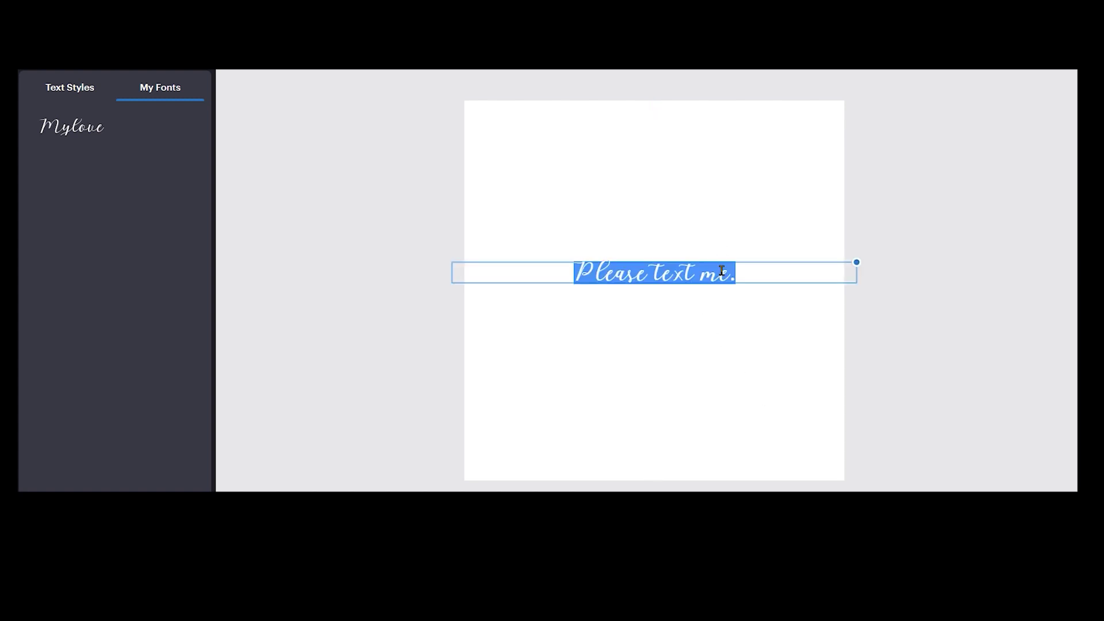
text(mygoals)
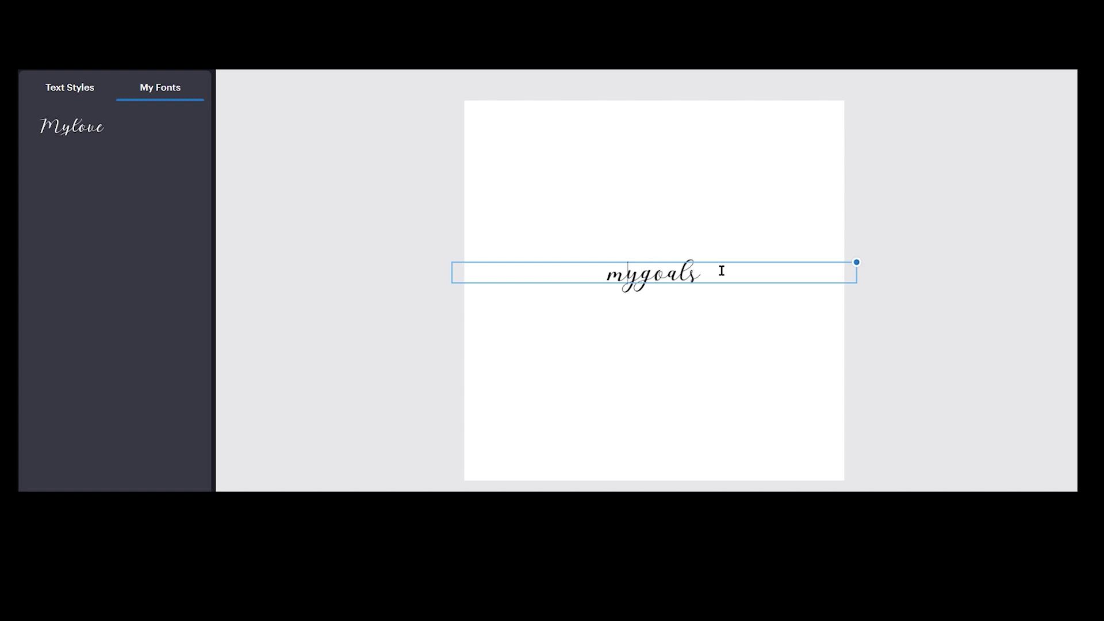
click(616, 298)
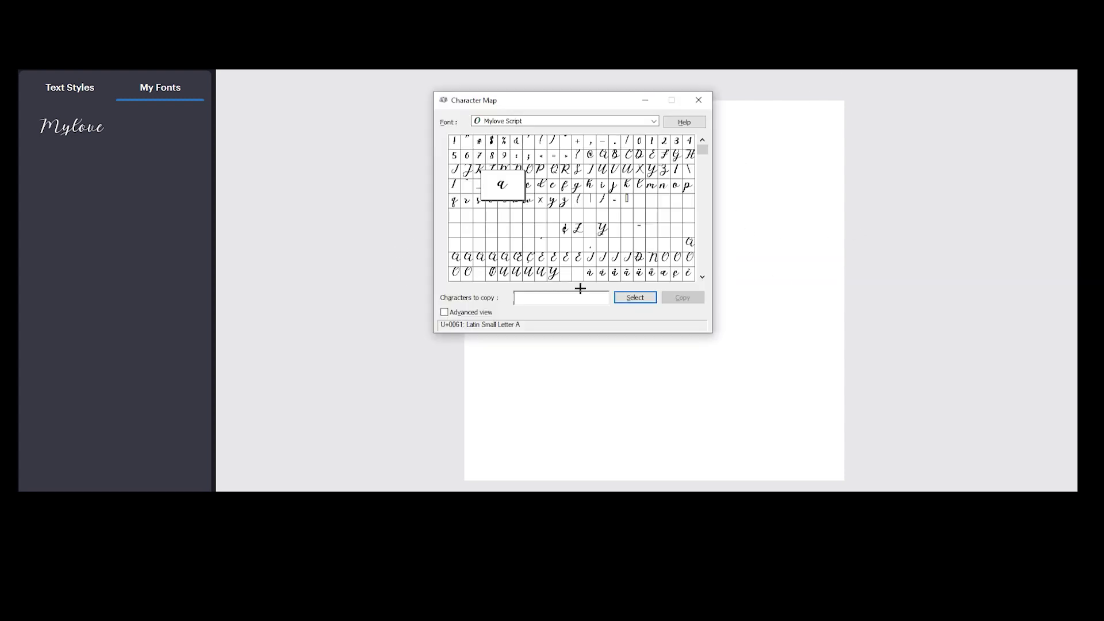
Move Character Map aside and browse the Mylove Script Private Use swash glyphs
drag(580, 113, 931, 193)
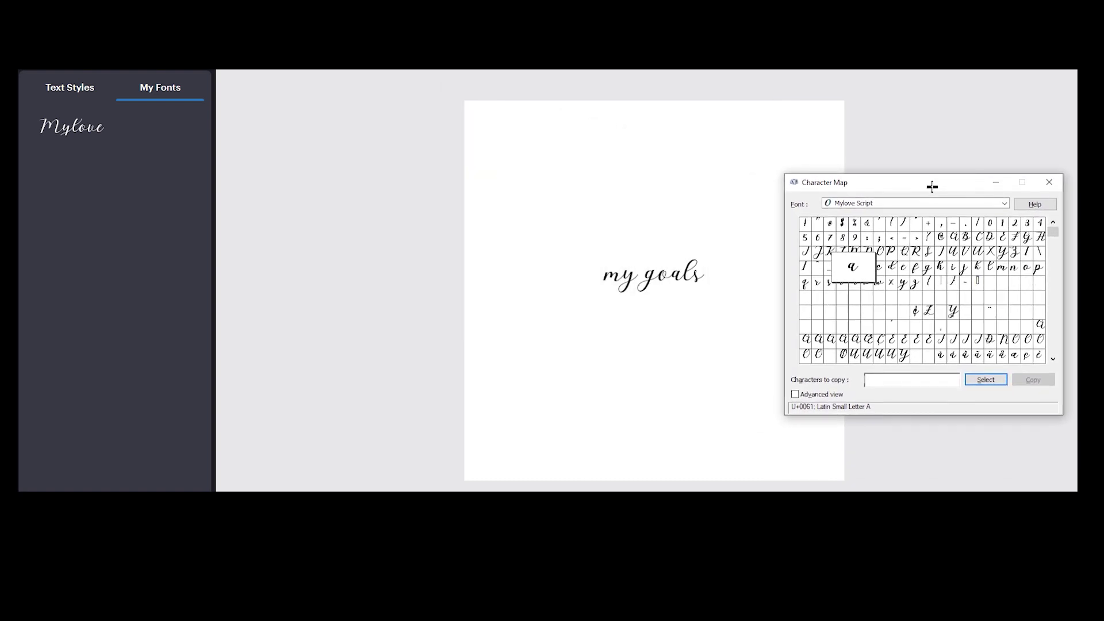
drag(1053, 230, 1053, 240)
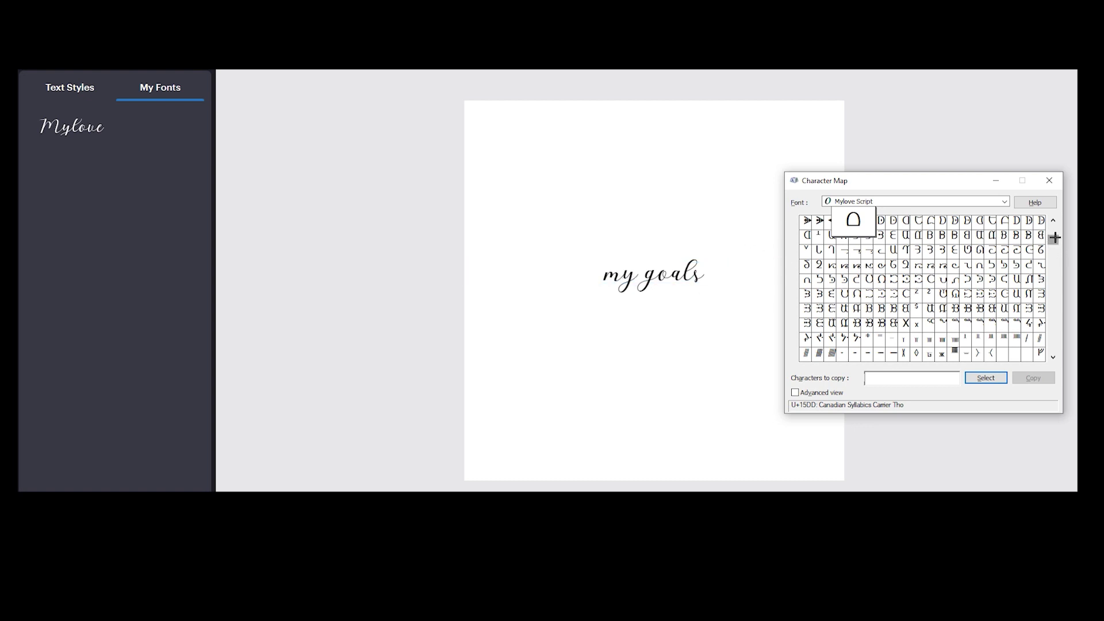
drag(1054, 240, 1054, 333)
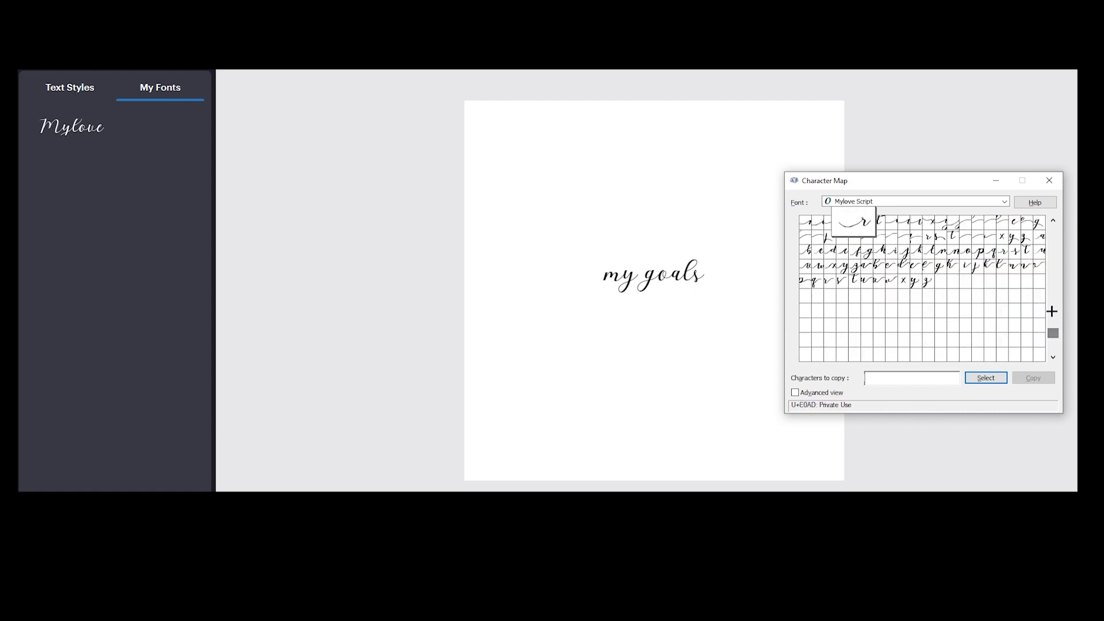
click(1053, 220)
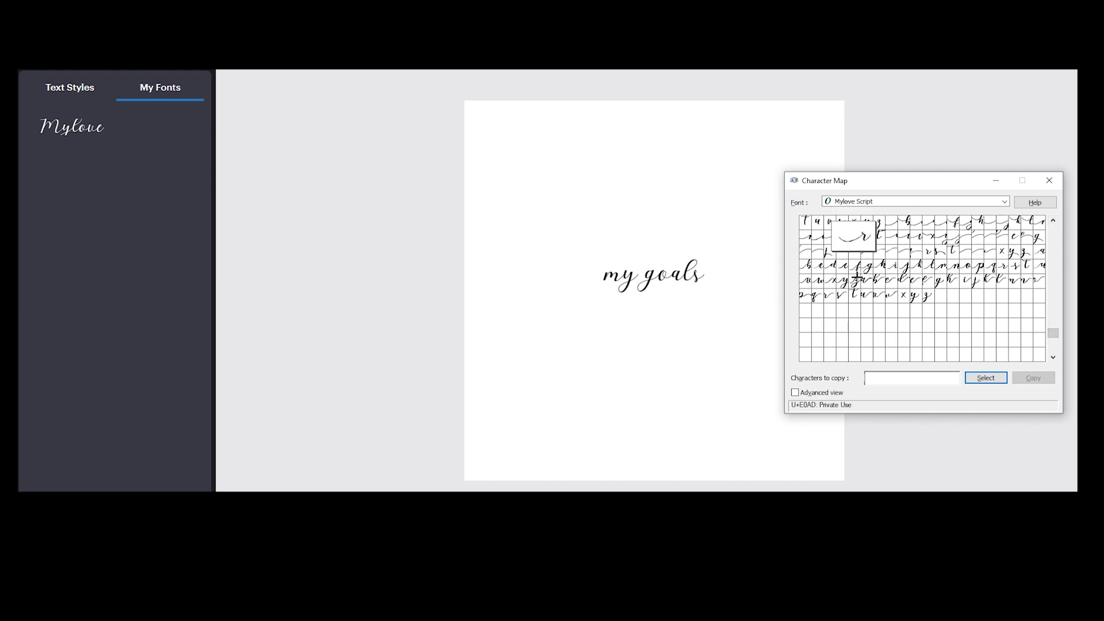
click(854, 271)
click(906, 270)
click(842, 275)
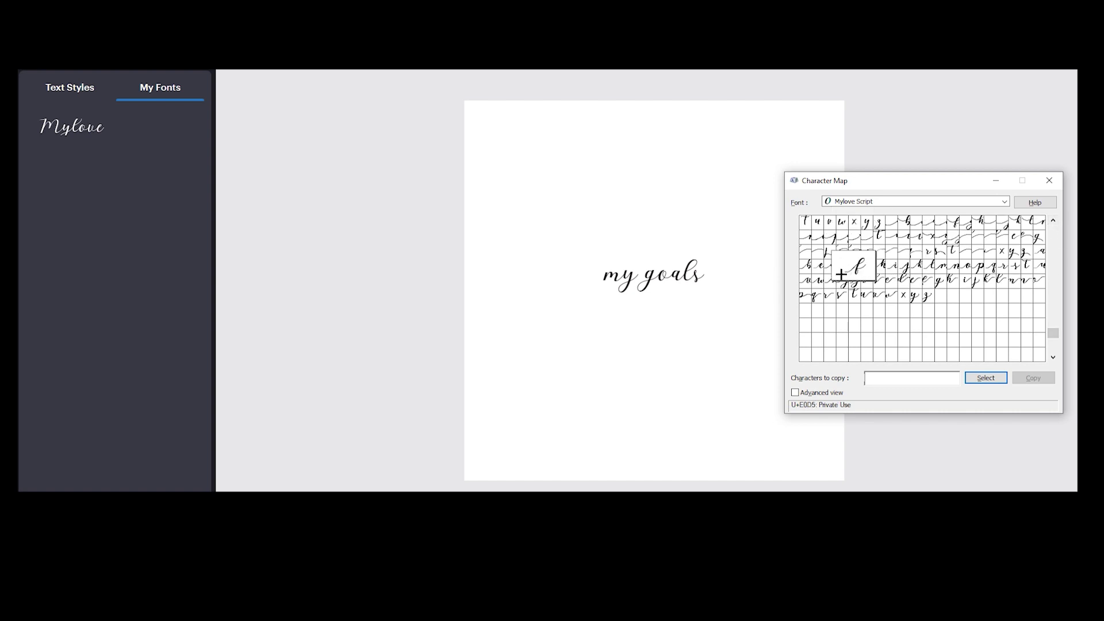
drag(854, 268, 635, 277)
Pick the swash-stroke m glyph (U+E0DC) and highlight it in Characters to copy
click(929, 282)
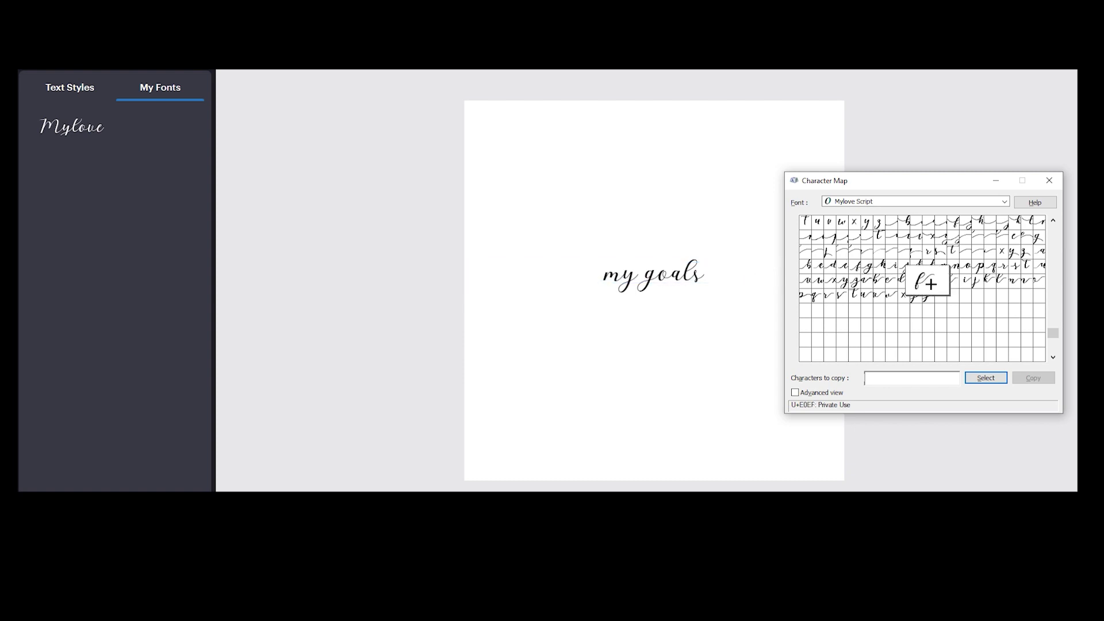
click(980, 266)
click(941, 265)
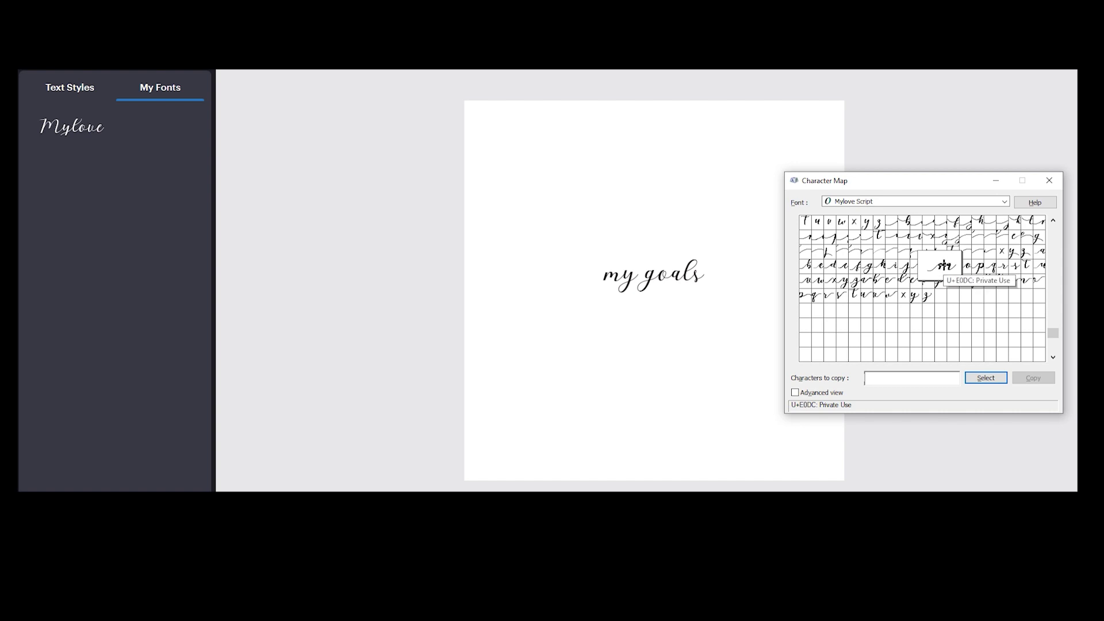
click(985, 378)
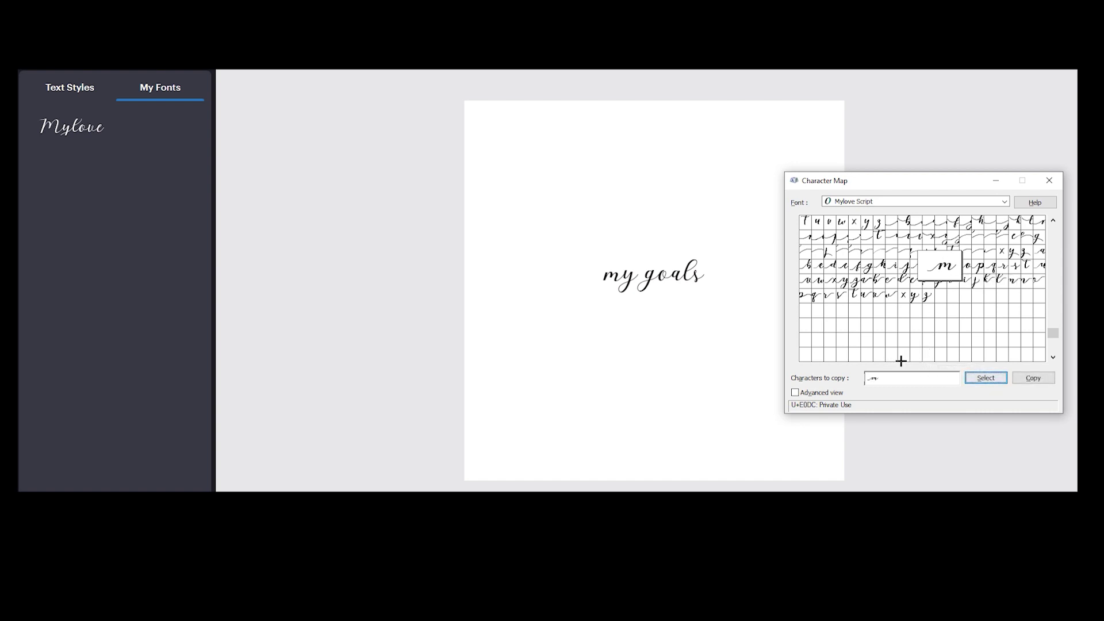
click(892, 378)
drag(891, 378, 861, 384)
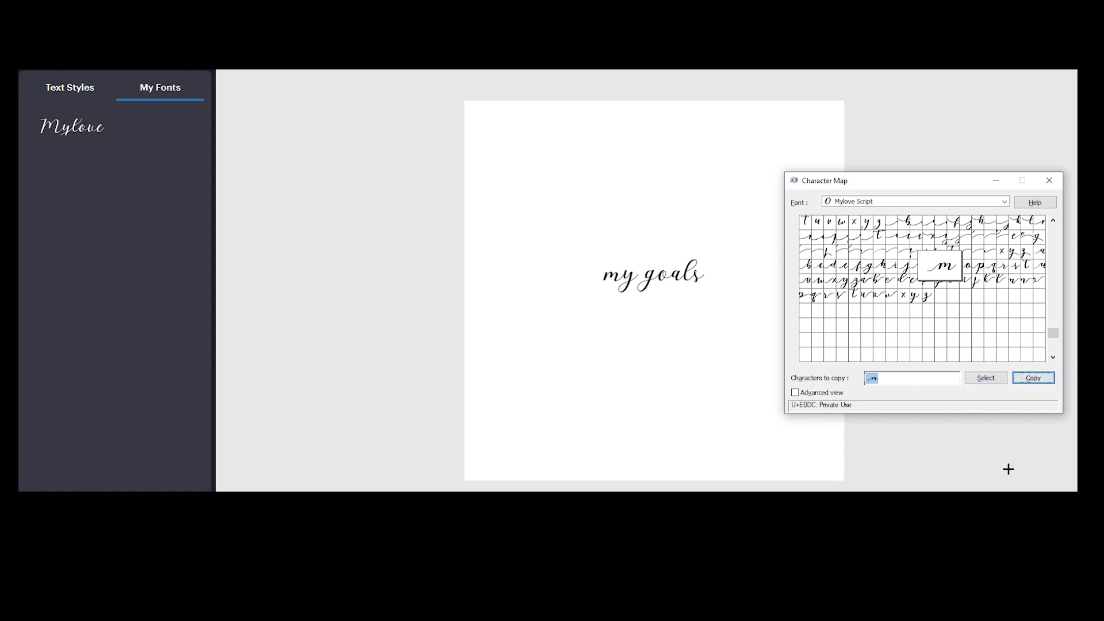
Swap the plain m of 'my goals' for the pasted Mylove Script swash m glyph
click(633, 289)
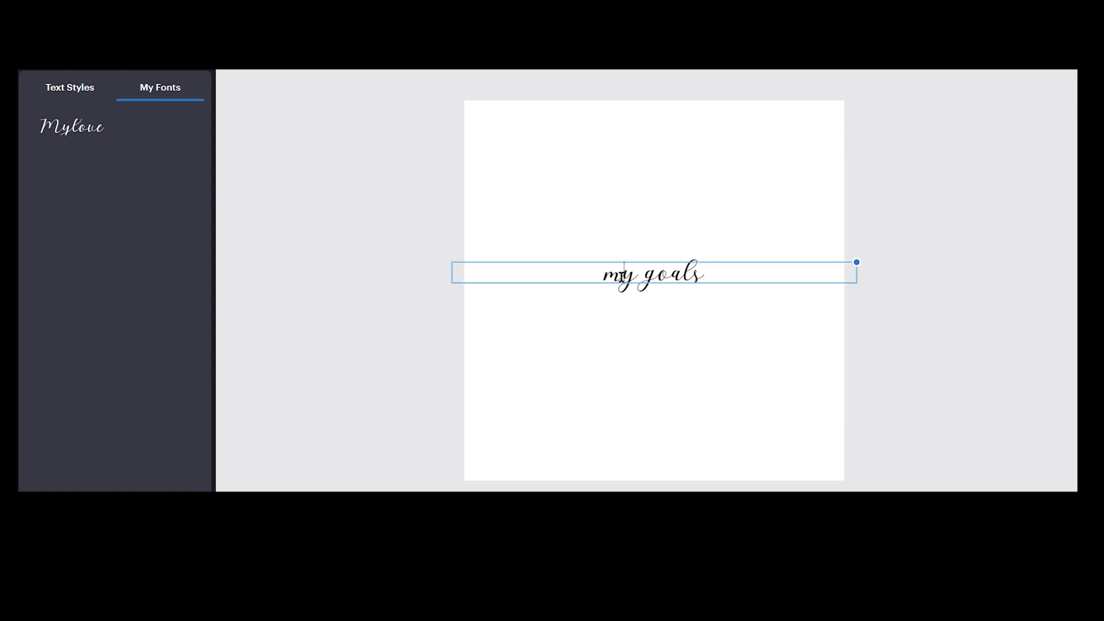
click(625, 271)
key(BackSpace)
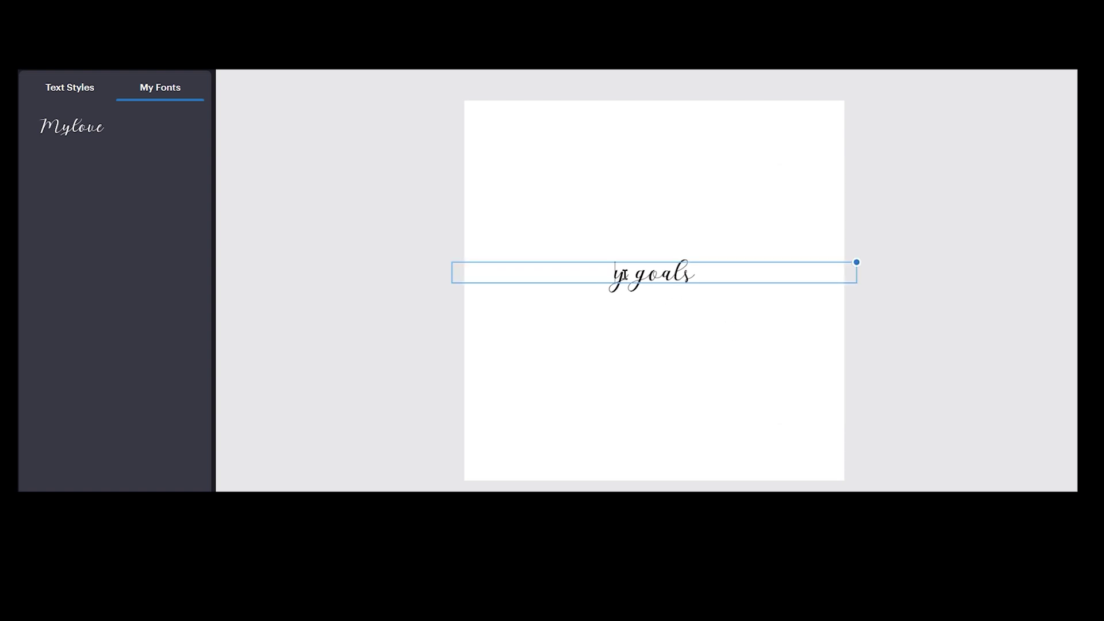
key(ctrl+v)
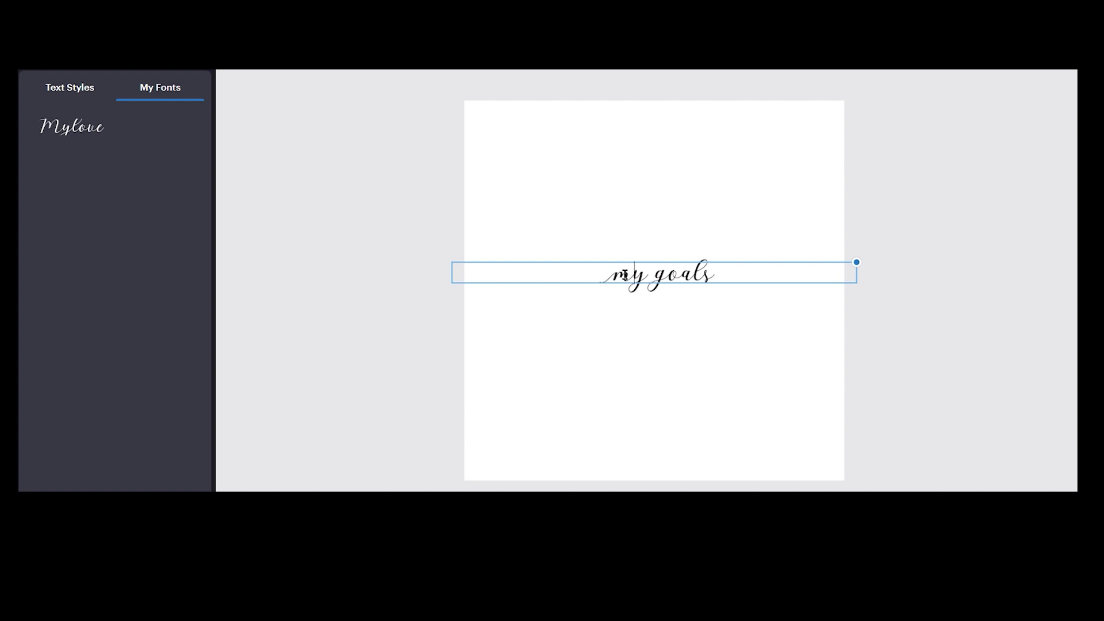
click(722, 326)
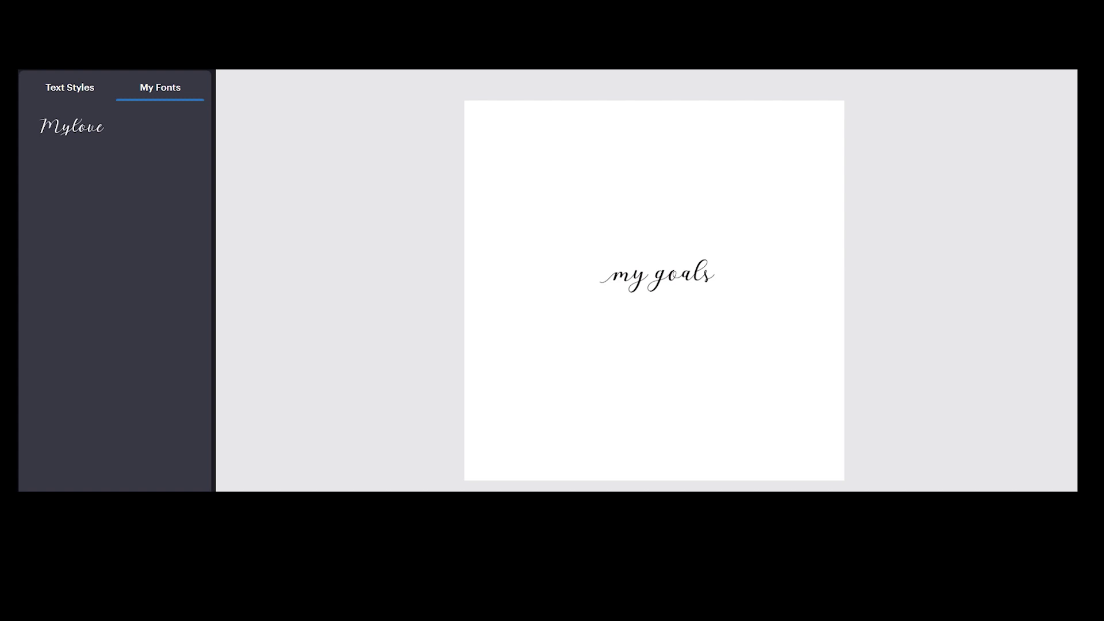
key(alt+Tab)
Browse the Mylove Script swash glyphs in the grid looking for the swash s
click(1017, 267)
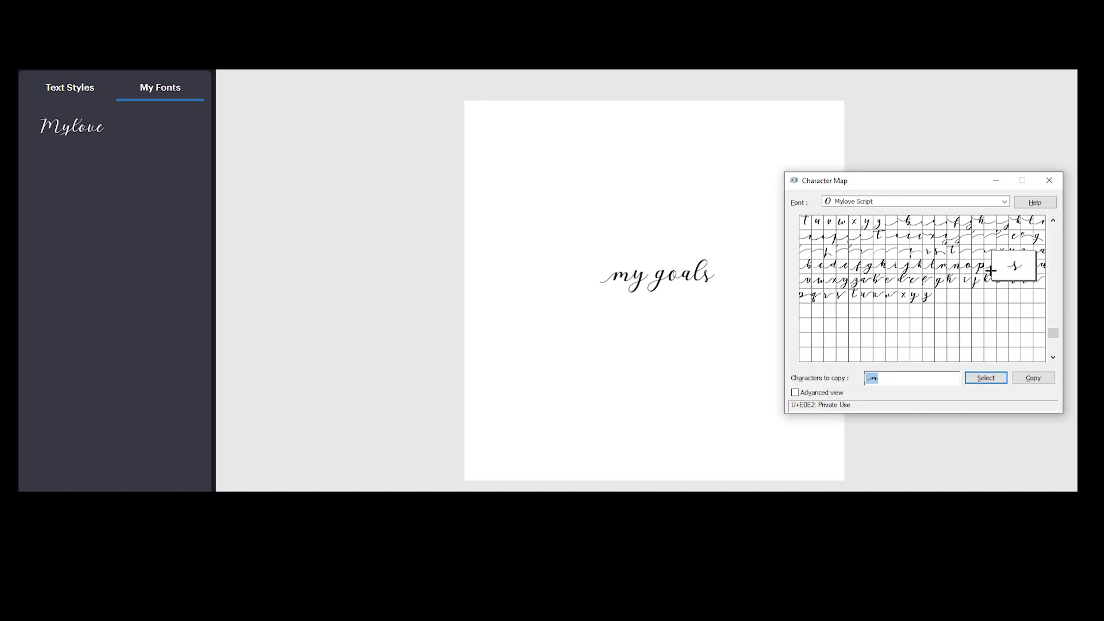
click(966, 265)
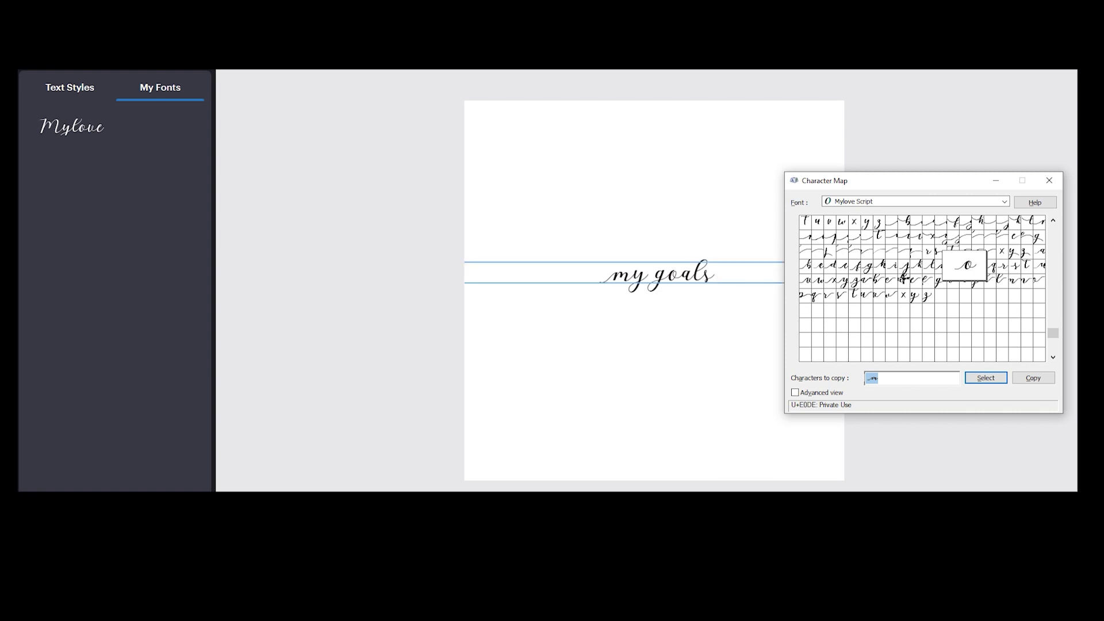
click(1013, 265)
click(981, 279)
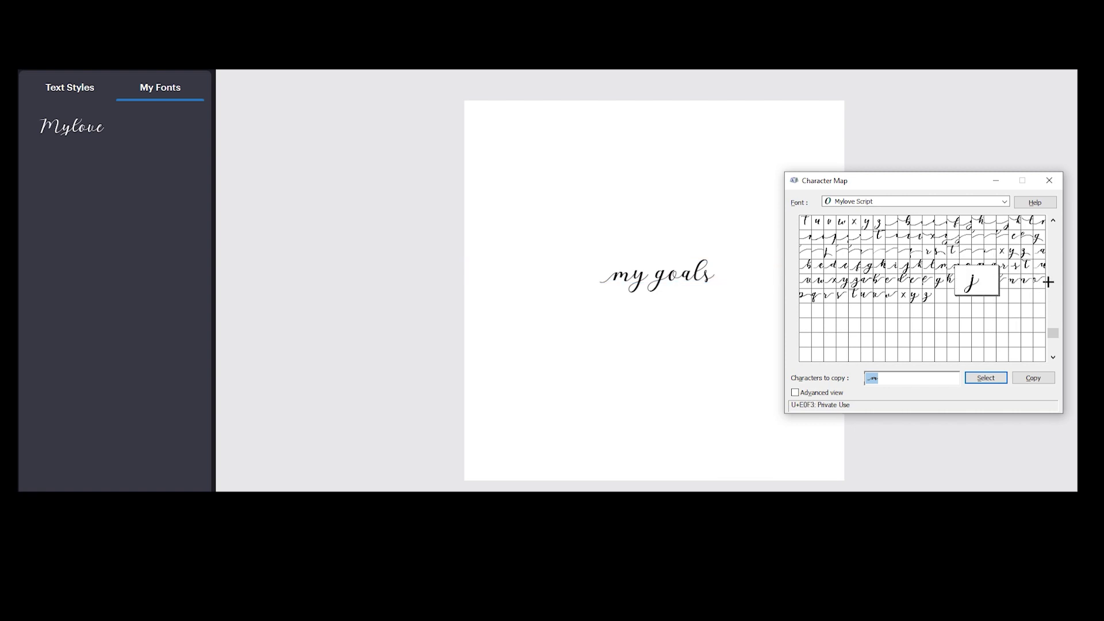
click(1034, 281)
click(1002, 282)
click(963, 282)
click(1020, 282)
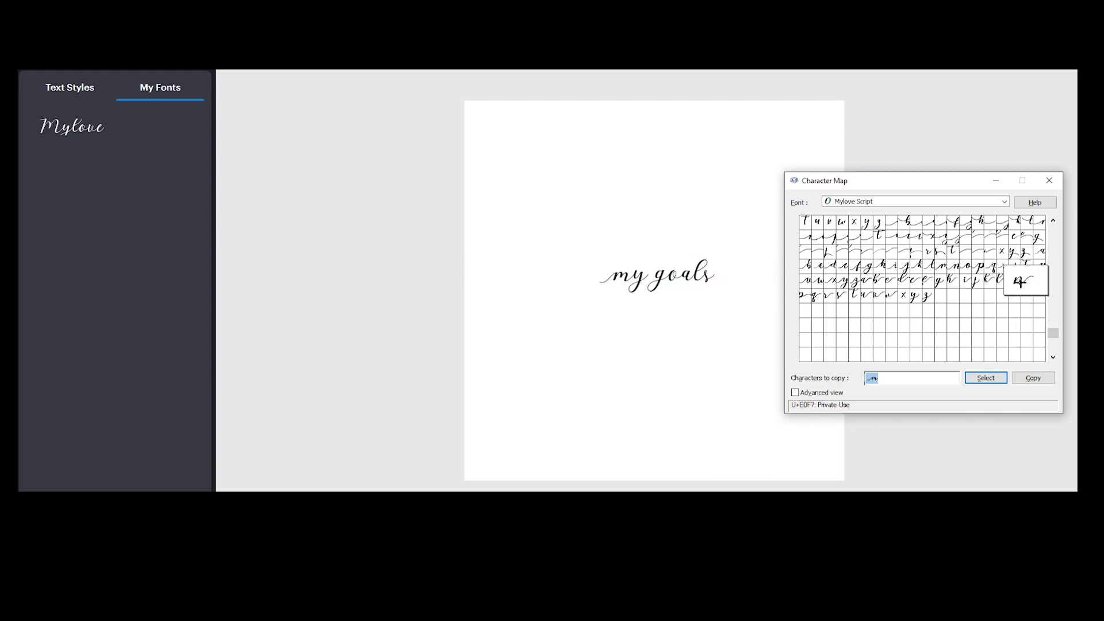
click(1000, 281)
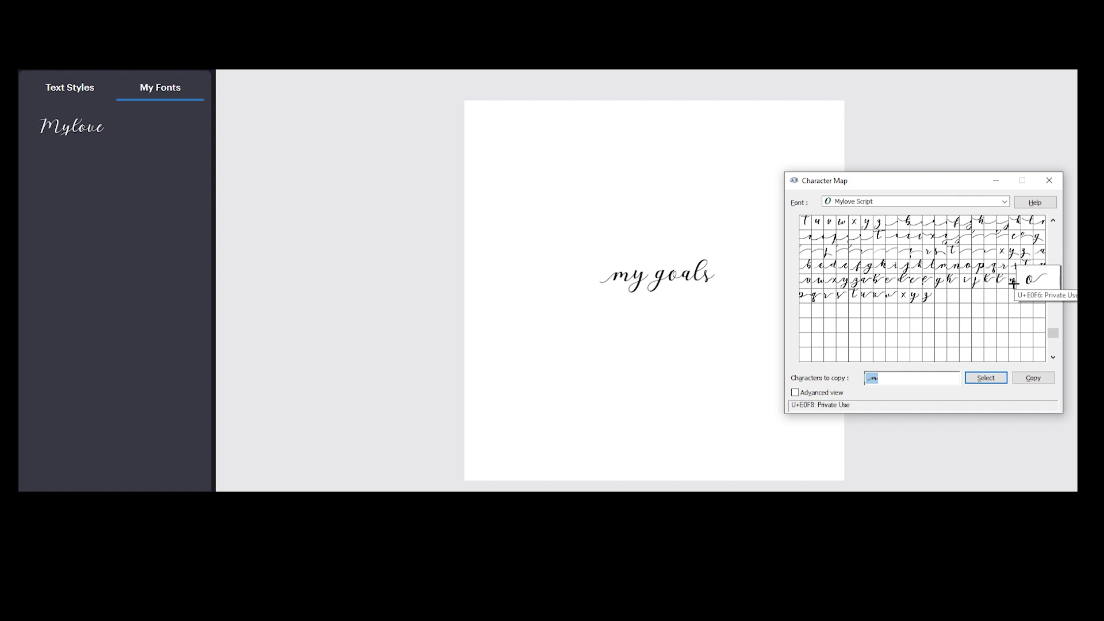
click(1013, 281)
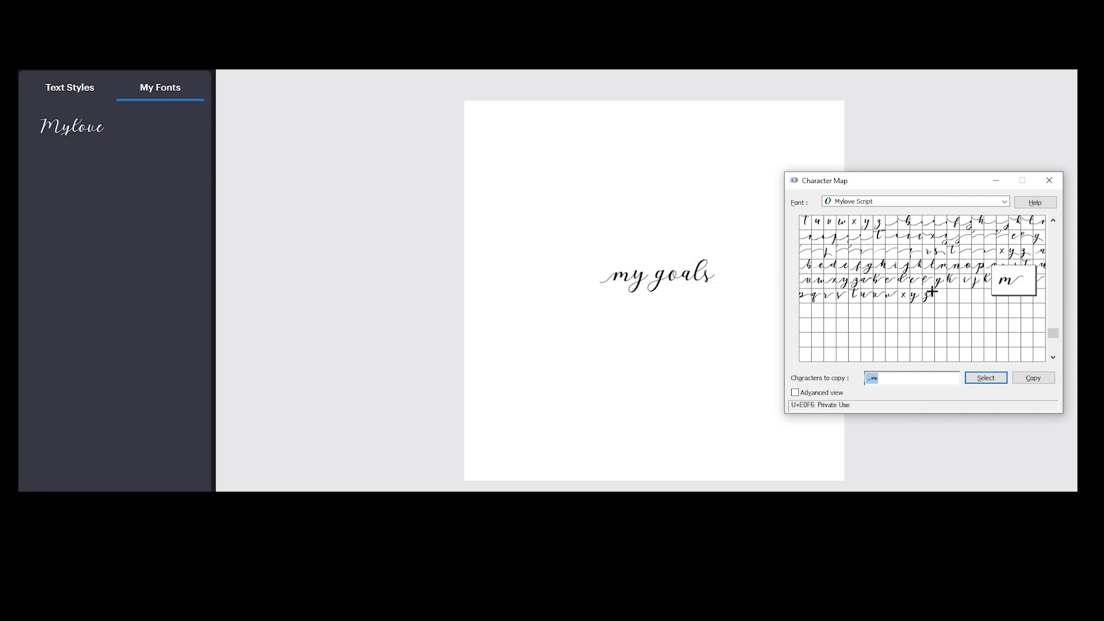
Replace the queued m with the swash s glyph (U+E0FC) and copy it
click(839, 298)
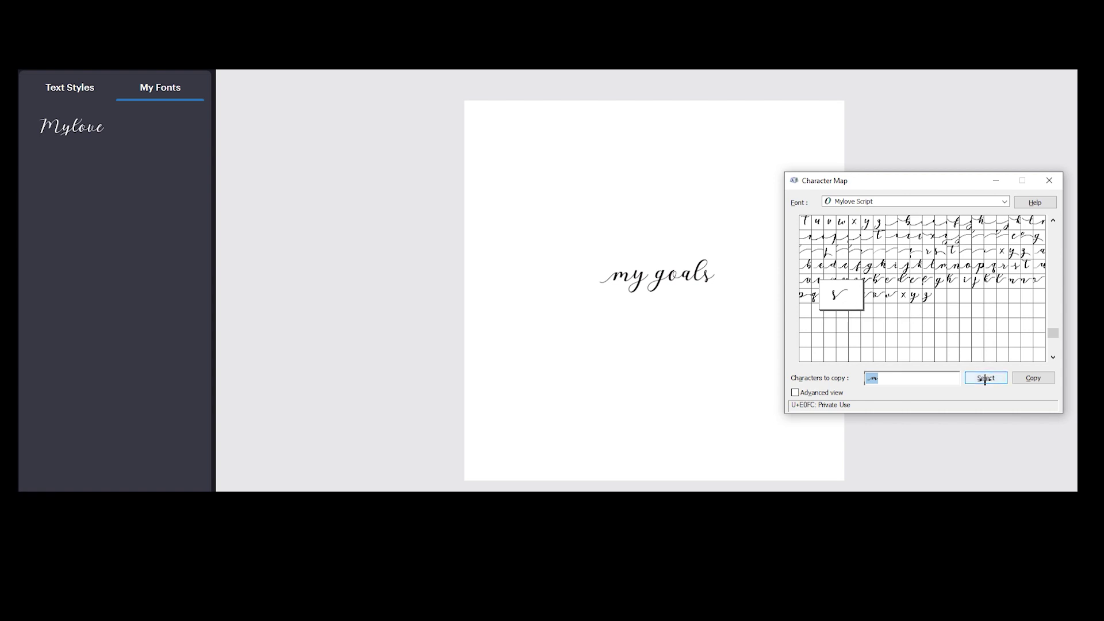
click(918, 376)
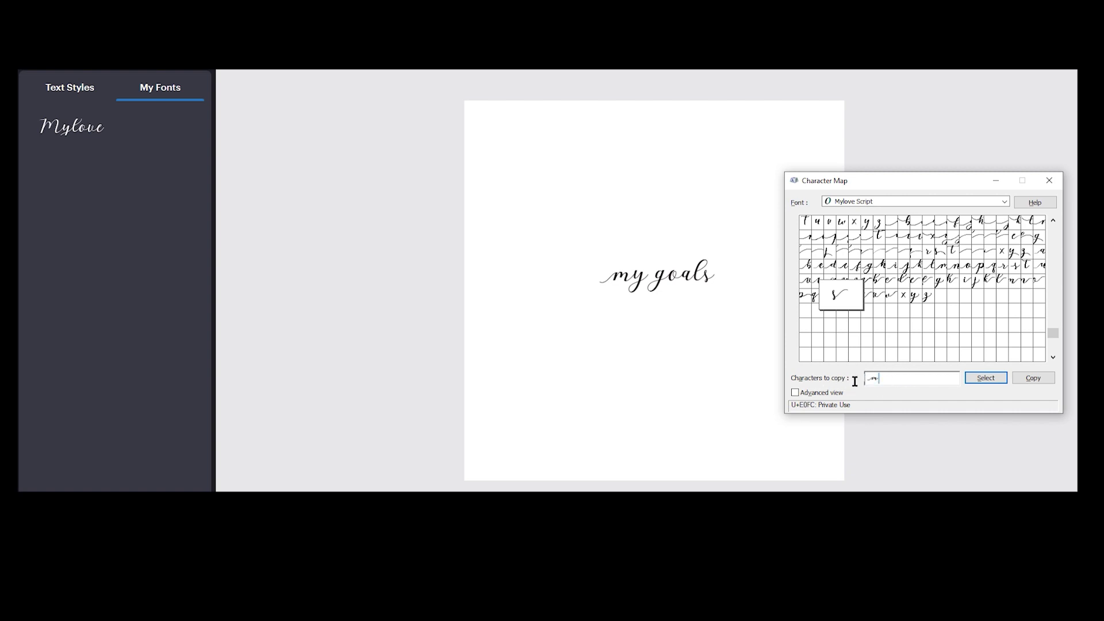
key(BackSpace)
click(984, 378)
click(1033, 378)
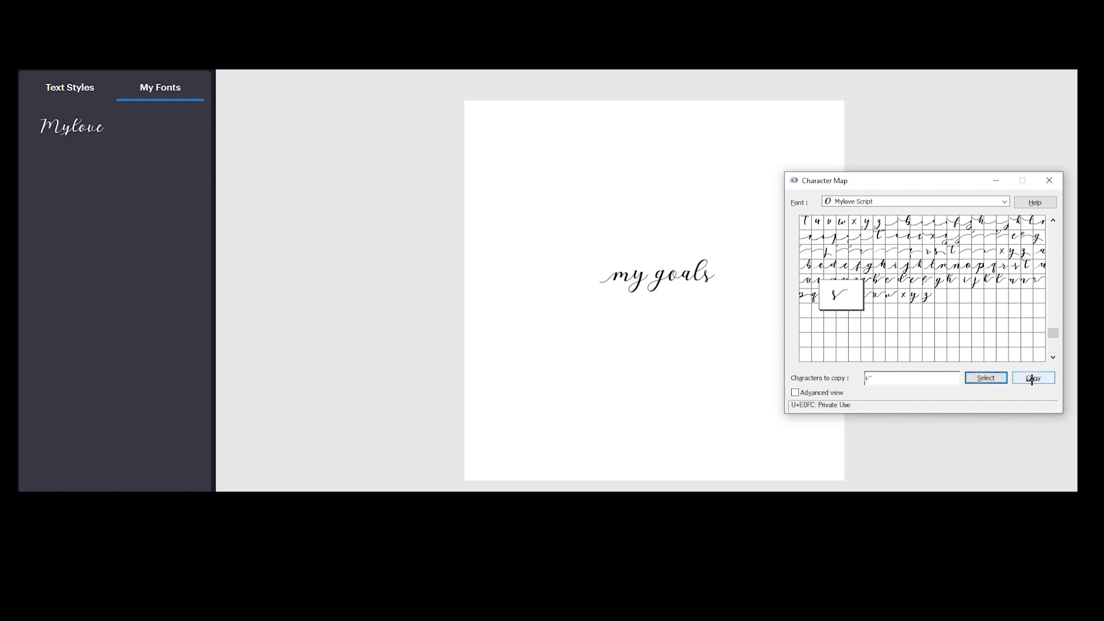
click(661, 298)
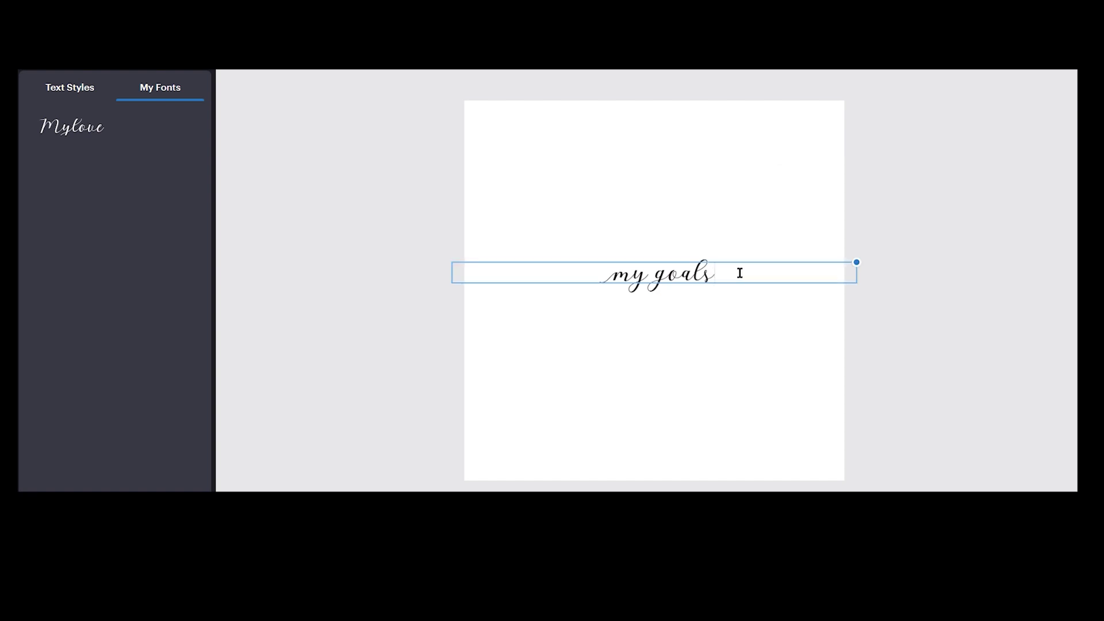
Replace the final s of 'my goals' with the swash s and enlarge the lettering
key(BackSpace)
key(ctrl+v)
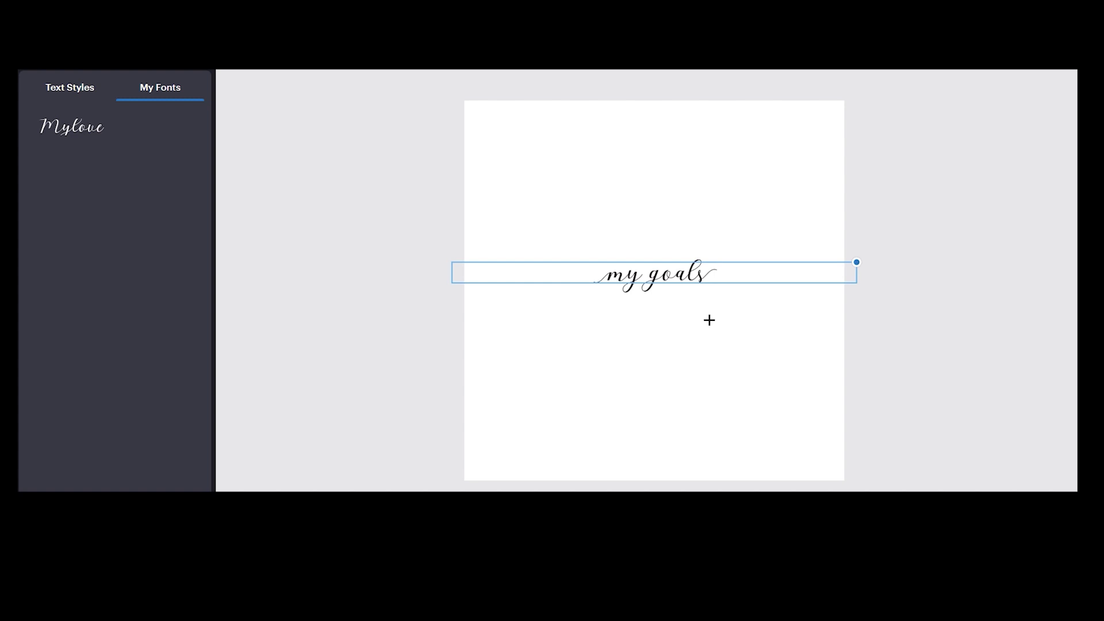
click(789, 301)
click(704, 284)
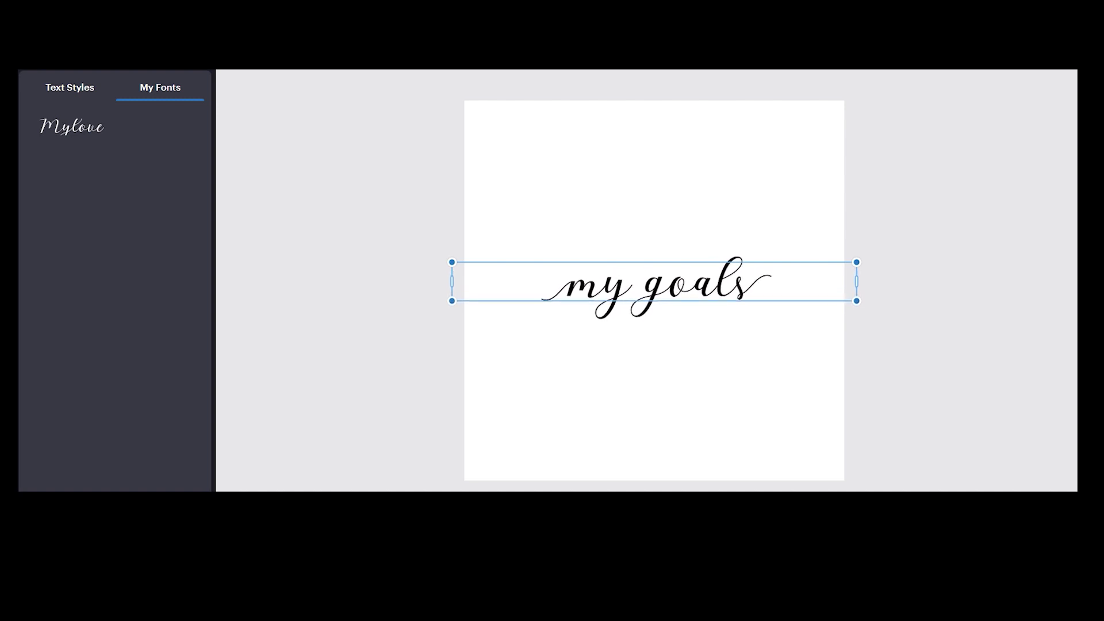
click(676, 293)
click(683, 360)
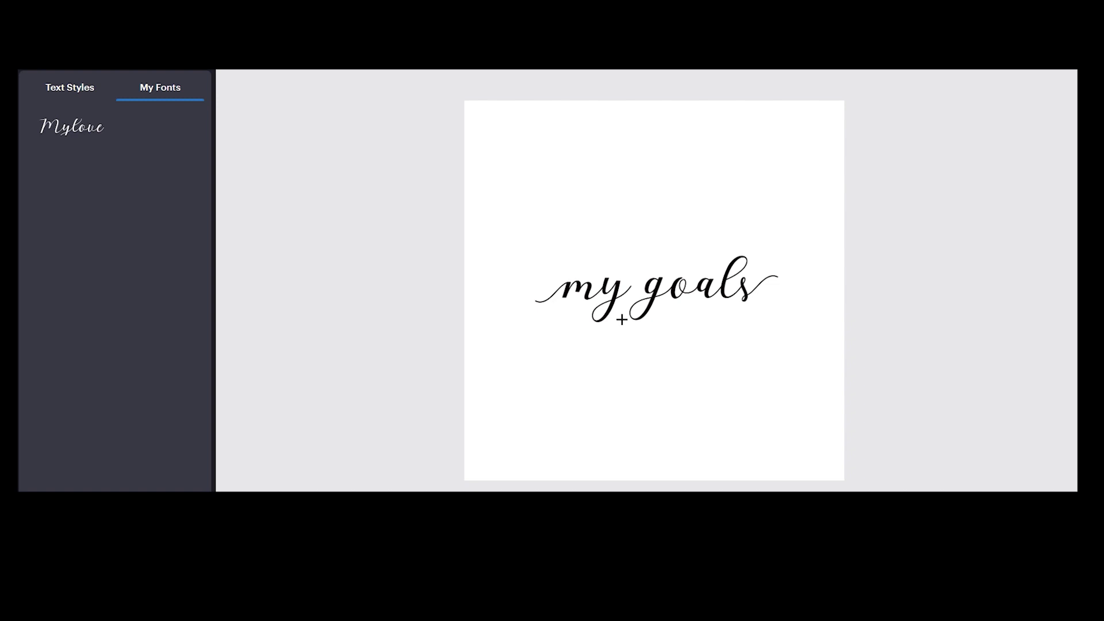
Bring Character Map back and move it off the 'my goals' lettering
key(alt+Tab)
drag(889, 174, 925, 164)
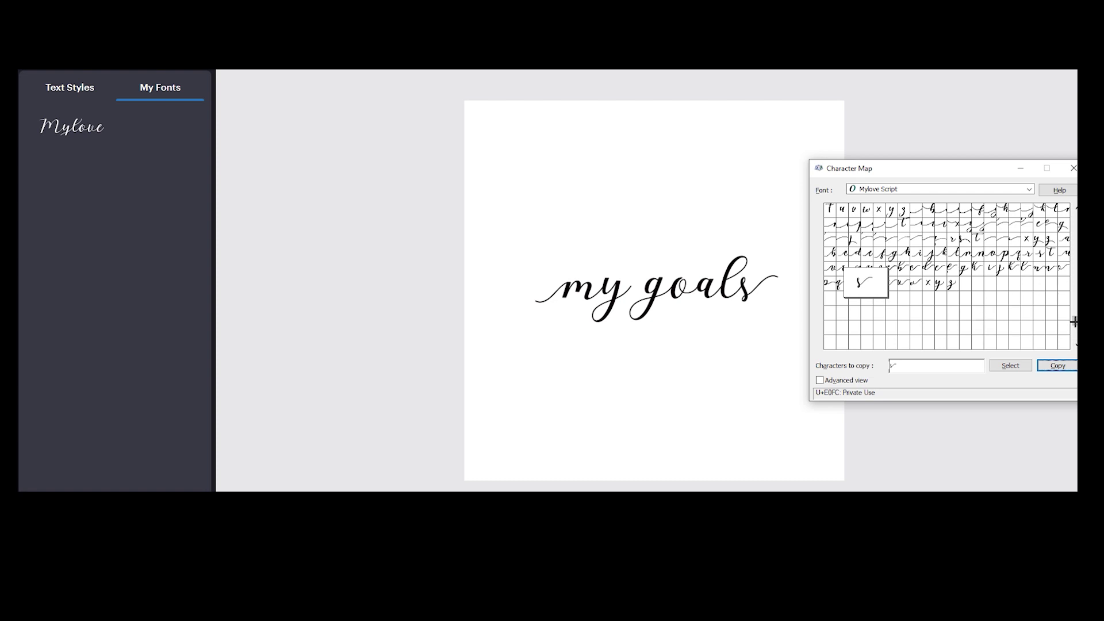
click(1074, 320)
click(866, 210)
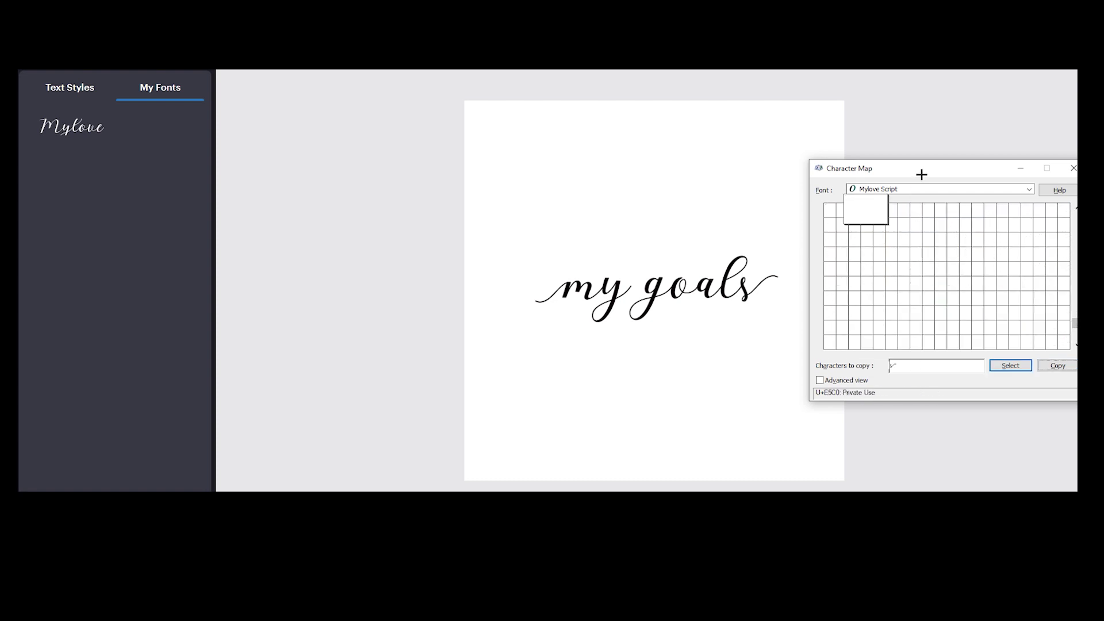
drag(923, 171, 932, 167)
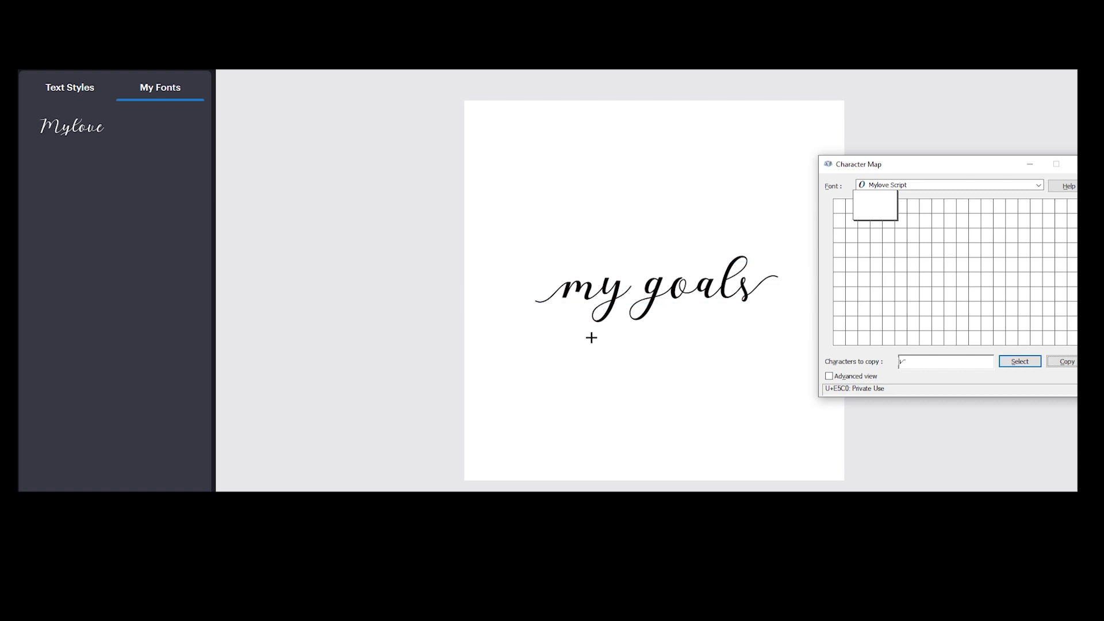
click(520, 302)
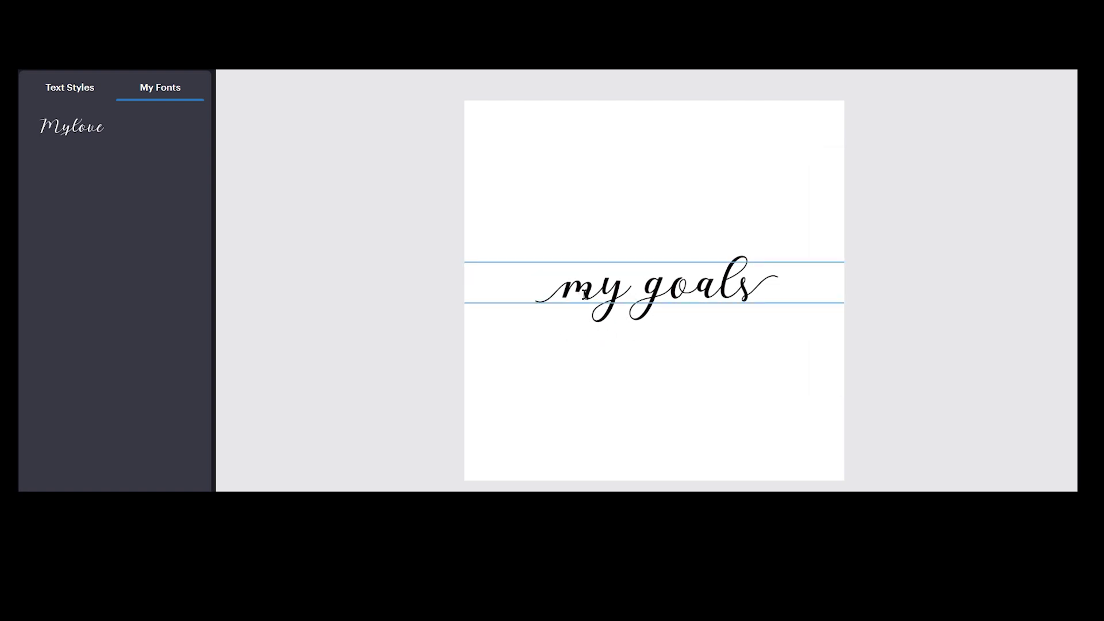
click(628, 327)
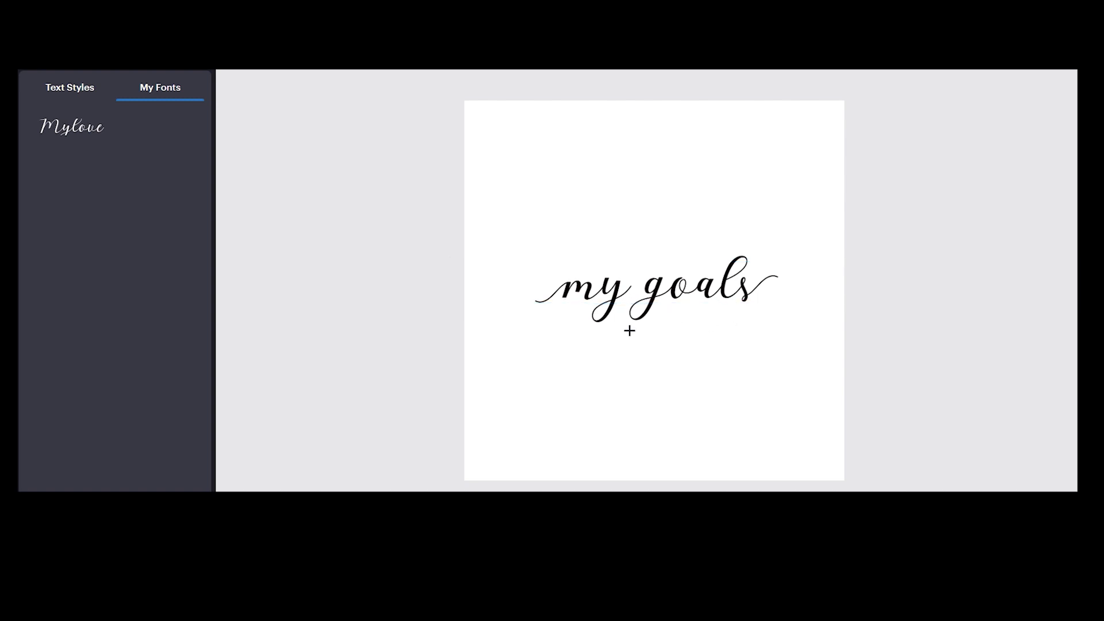